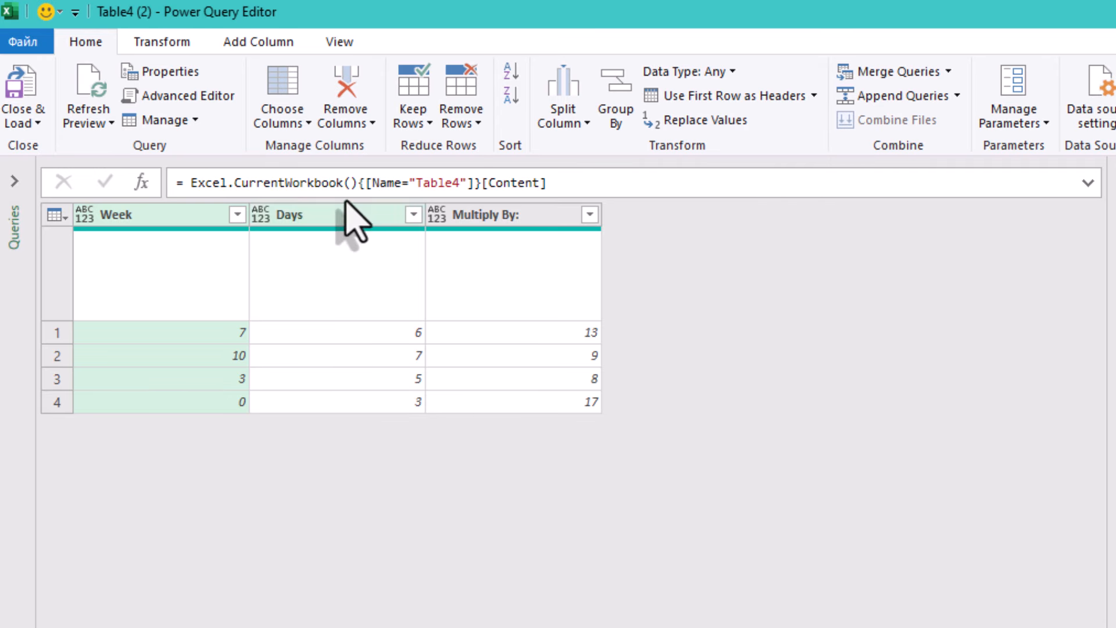
# - Start a new custom column for the Table4 query and name it Result
pyautogui.click(229, 41)
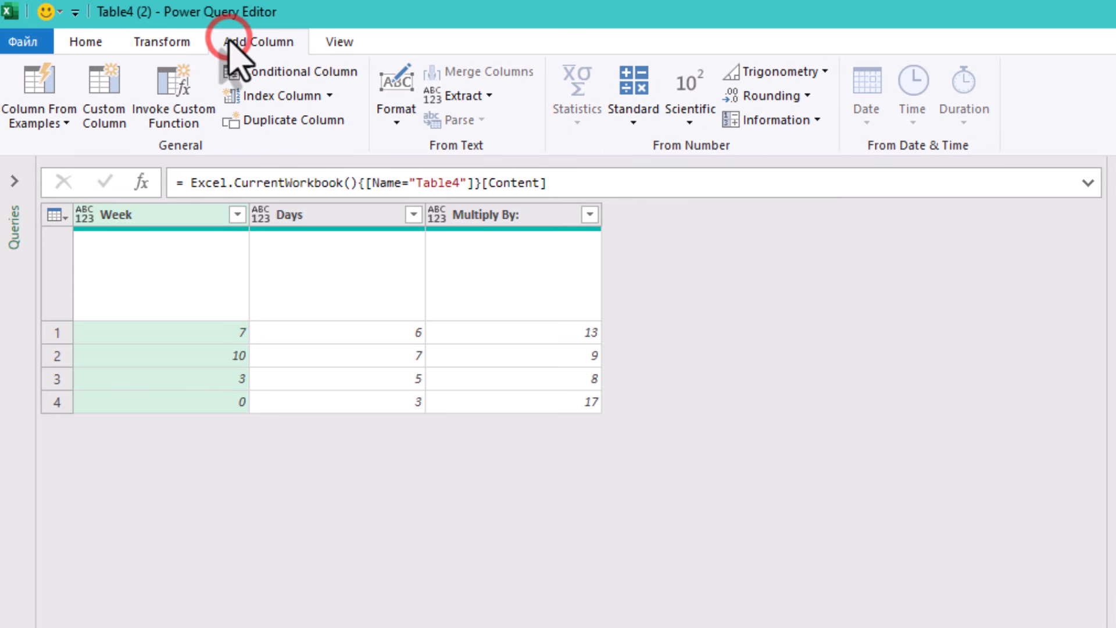
pyautogui.click(101, 98)
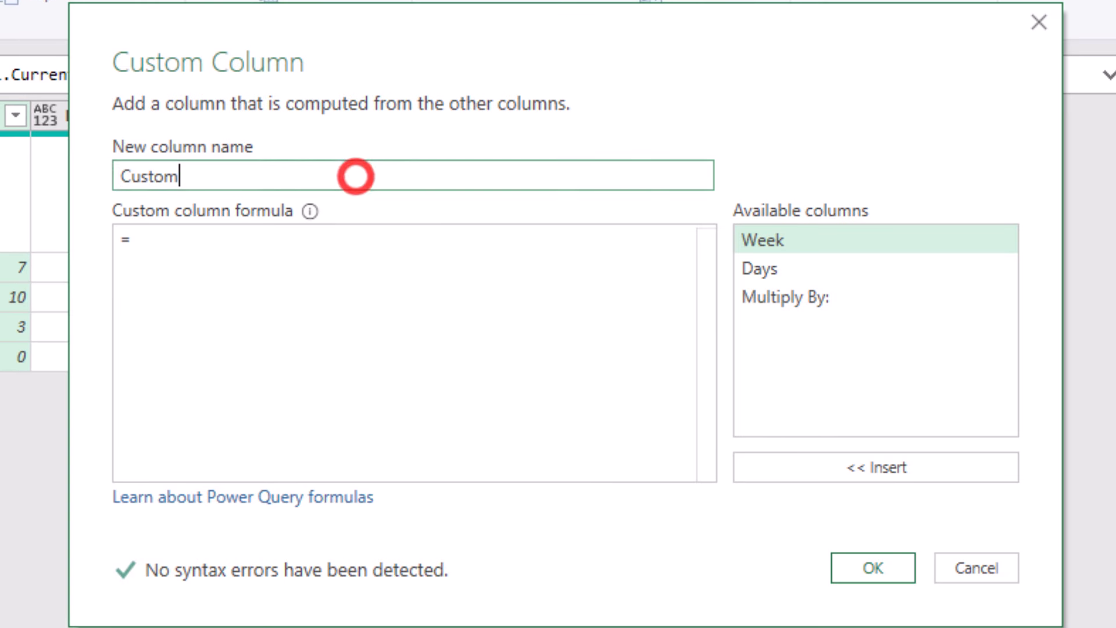
pyautogui.doubleClick(355, 177)
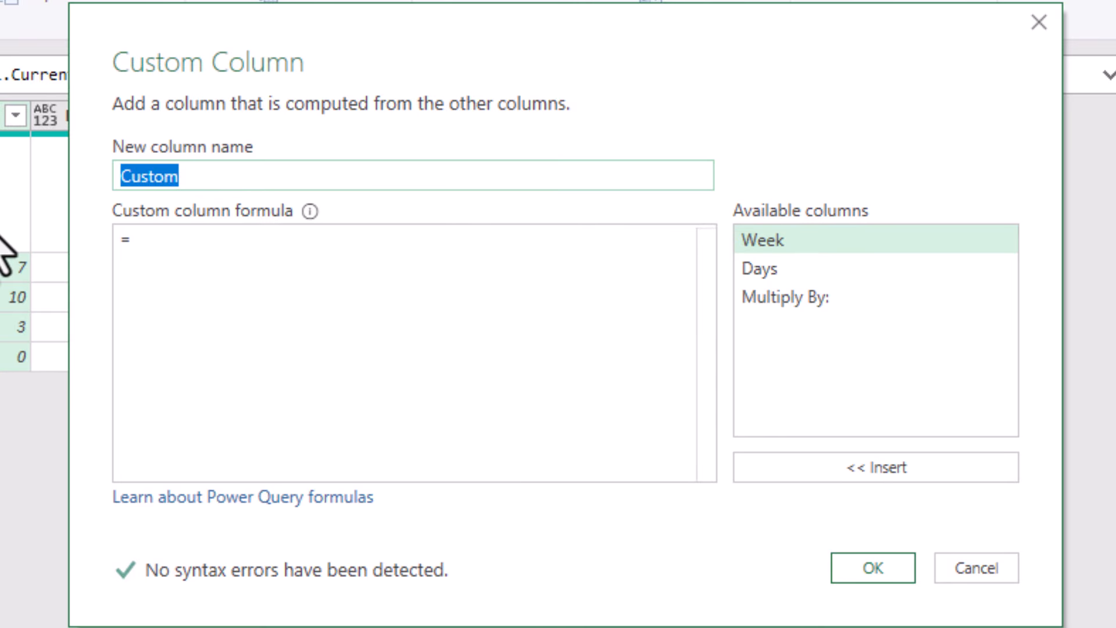
pyautogui.write('Result')
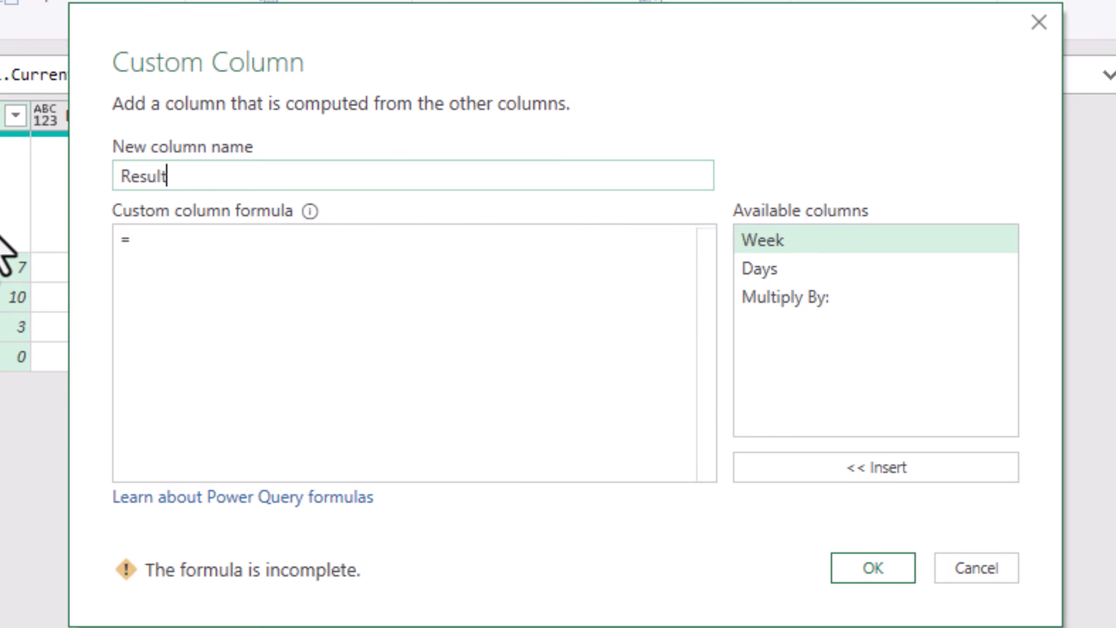
# - Begin the custom column formula with let and define the variable total as [Week]*7+[Days]
pyautogui.click(303, 286)
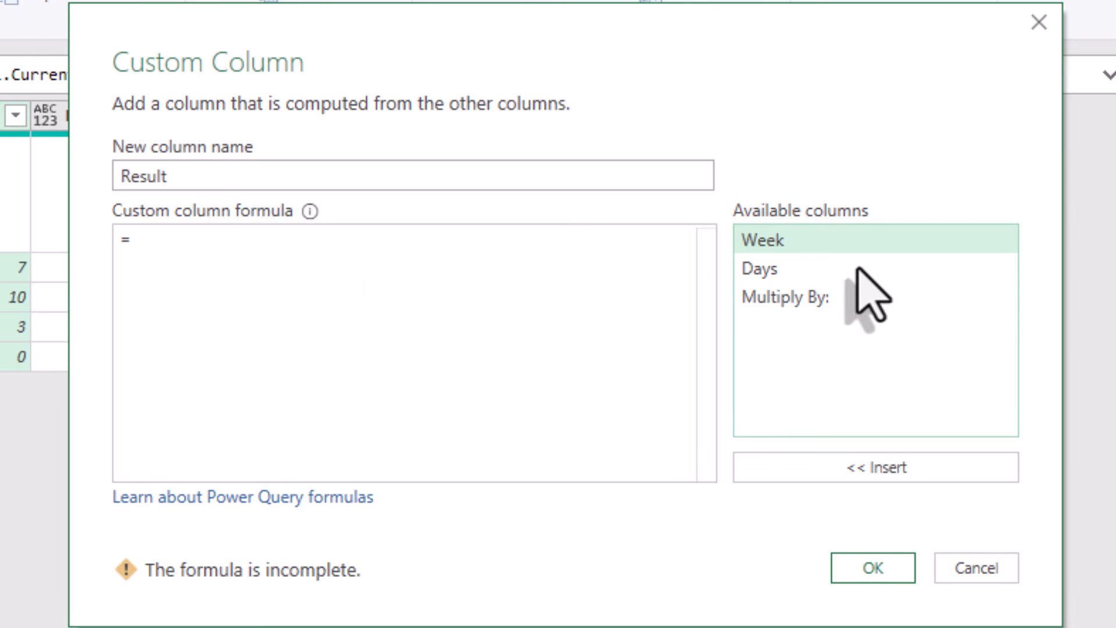
pyautogui.write('1')
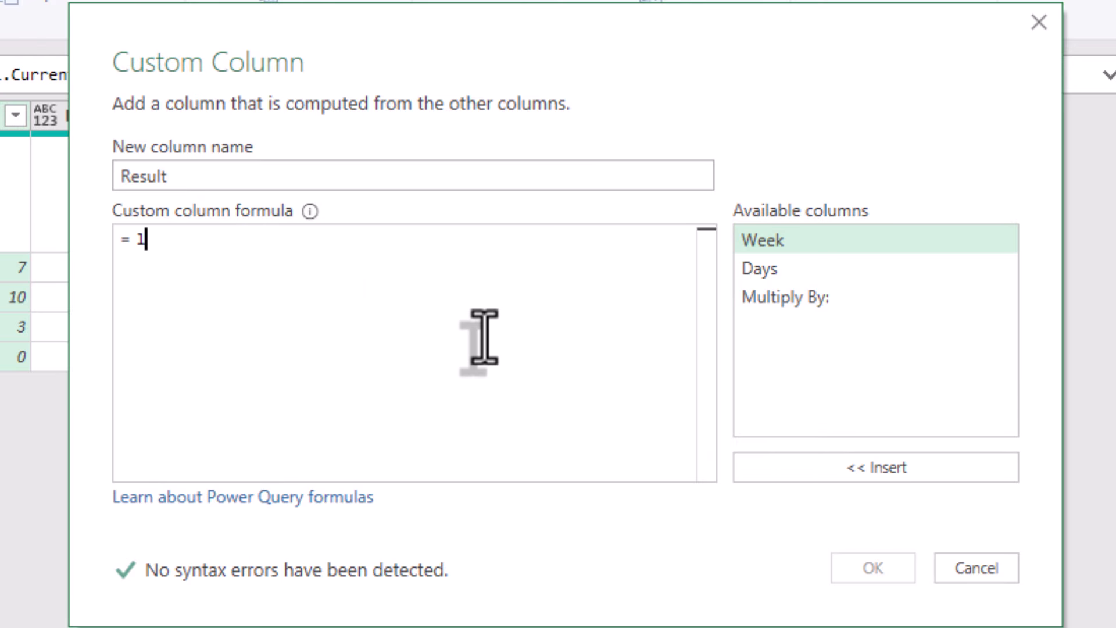
pyautogui.press('BackSpace')
pyautogui.write('let')
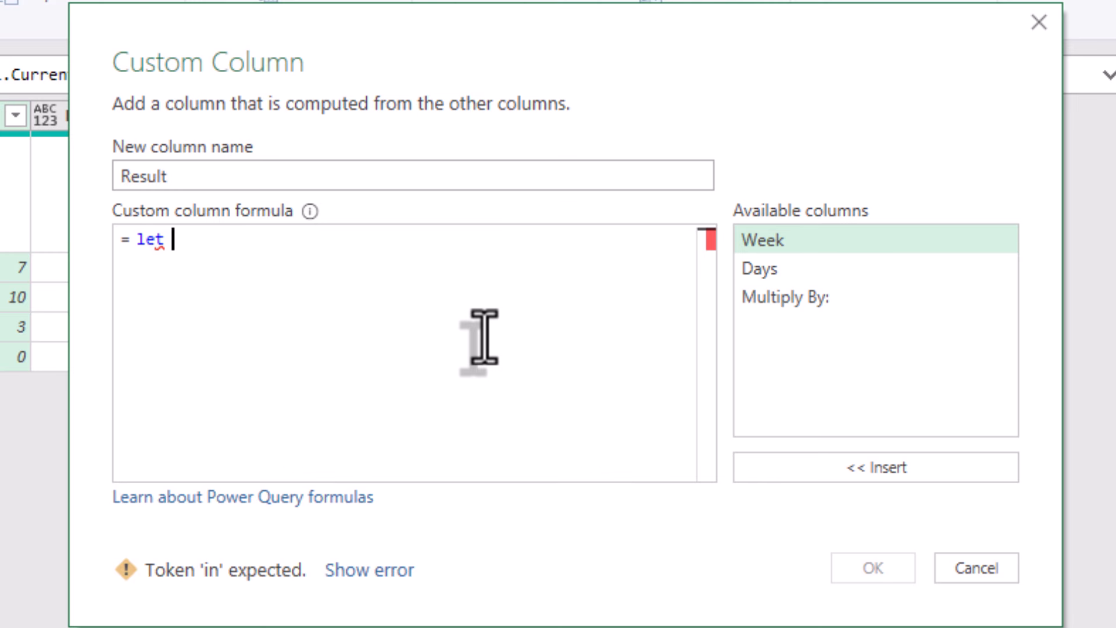
pyautogui.press('Return')
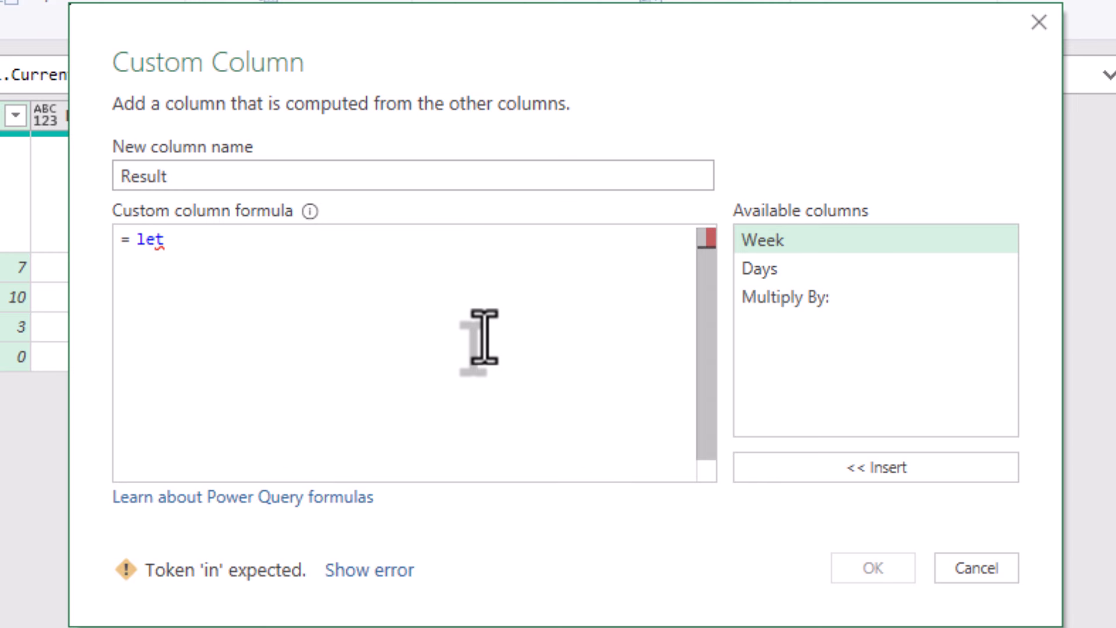
pyautogui.write('totl')
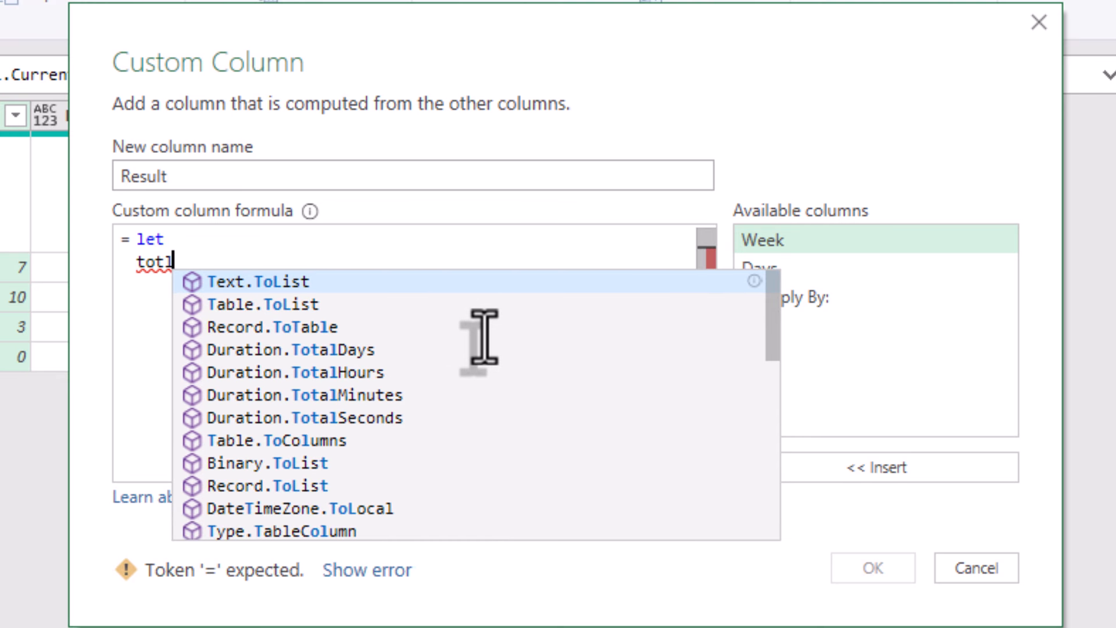
pyautogui.press('BackSpace')
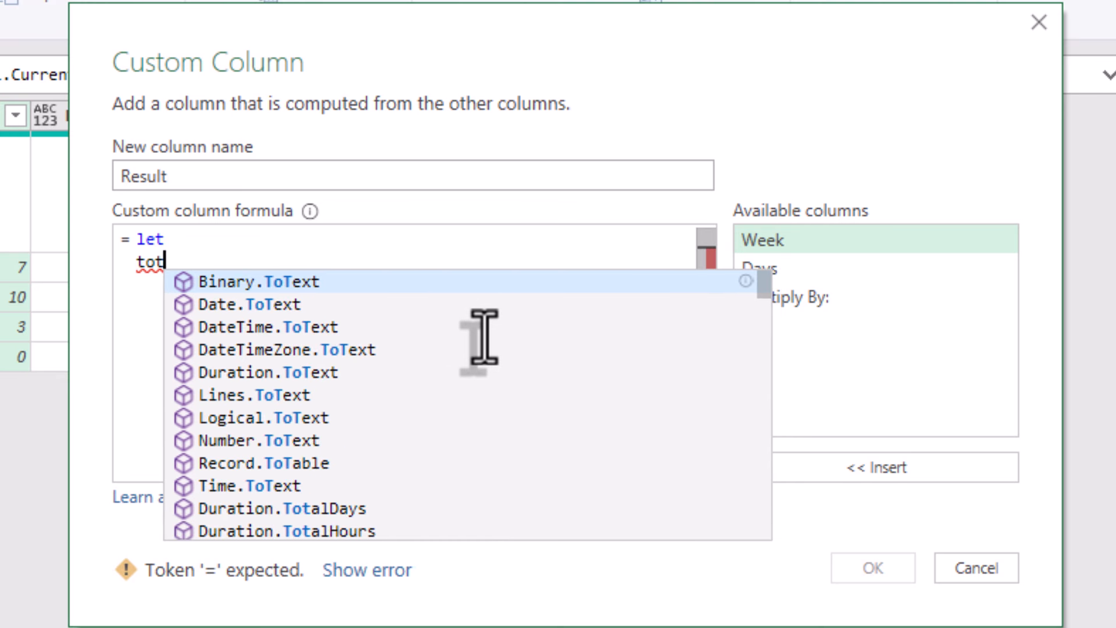
pyautogui.write('al')
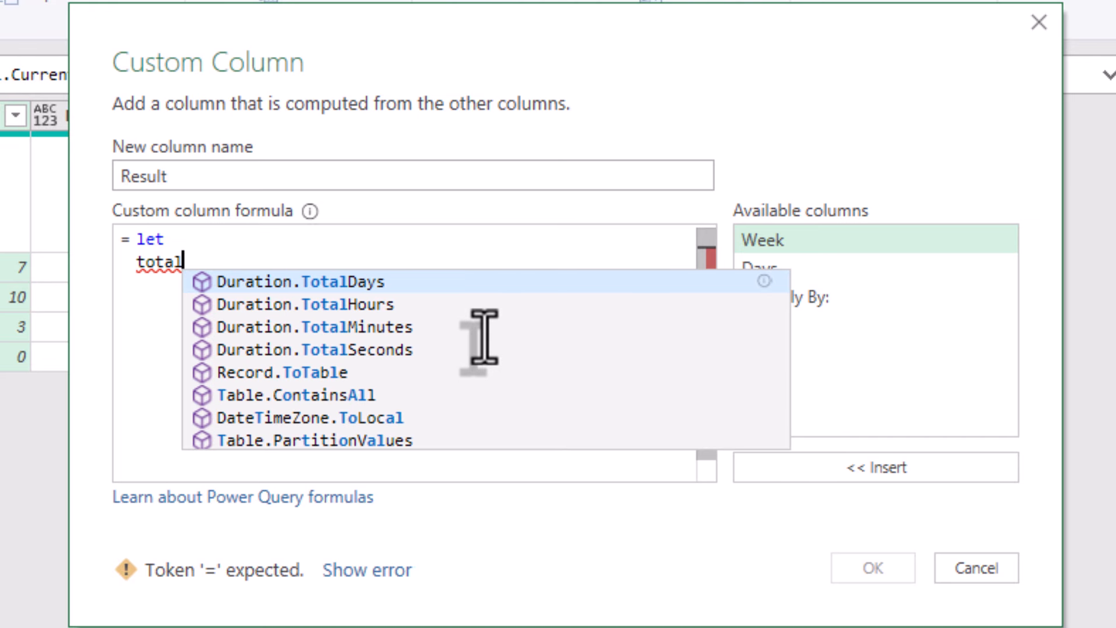
pyautogui.write(' =')
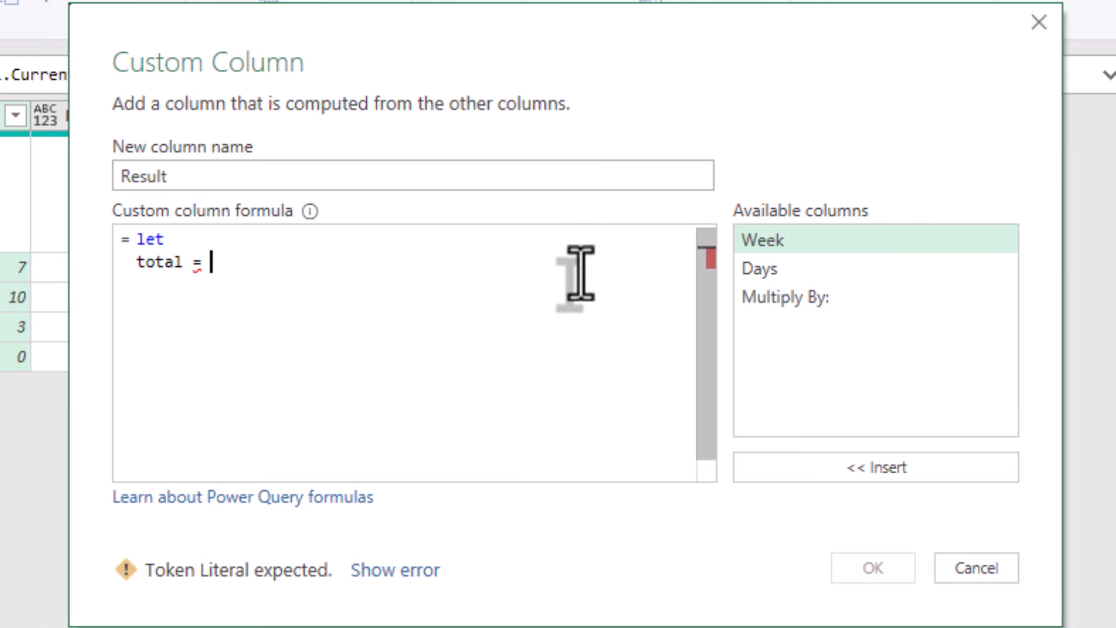
pyautogui.doubleClick(788, 241)
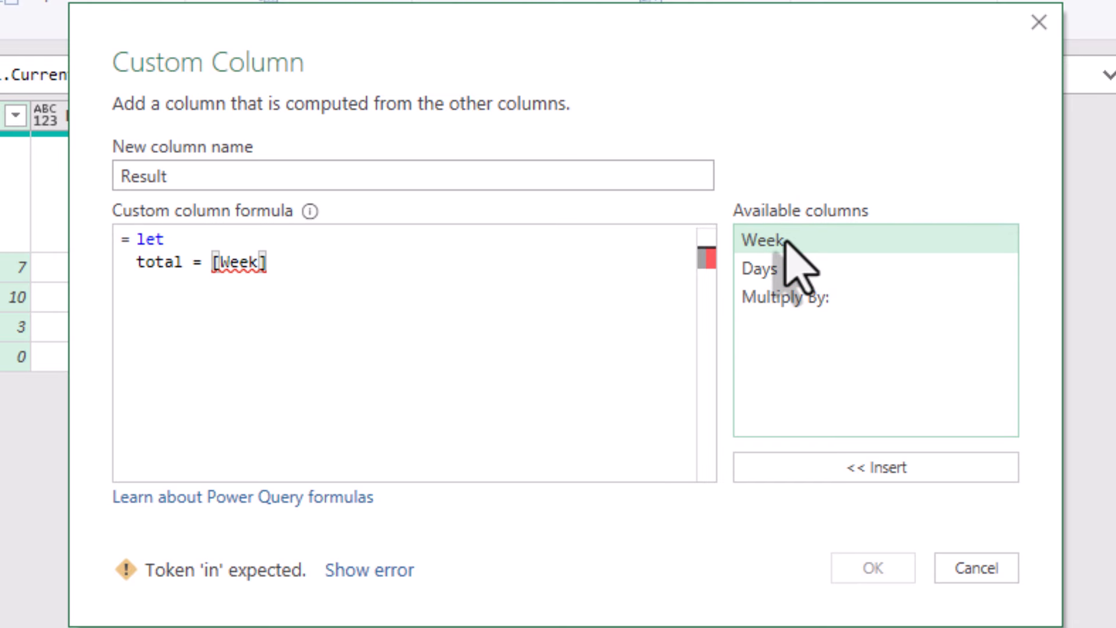
pyautogui.write('*')
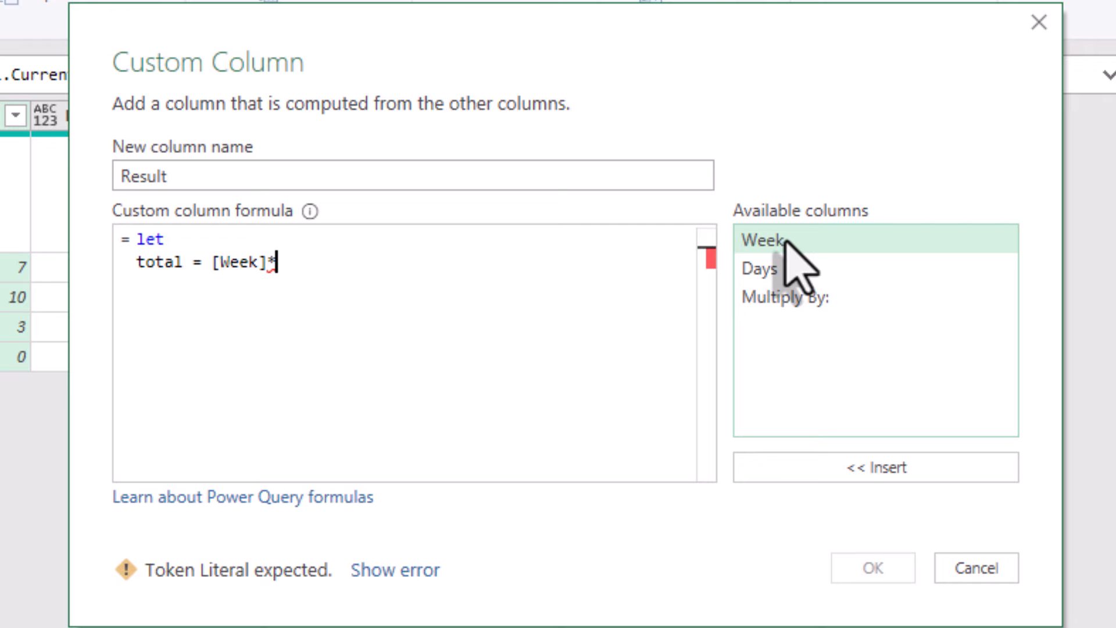
pyautogui.write('7+')
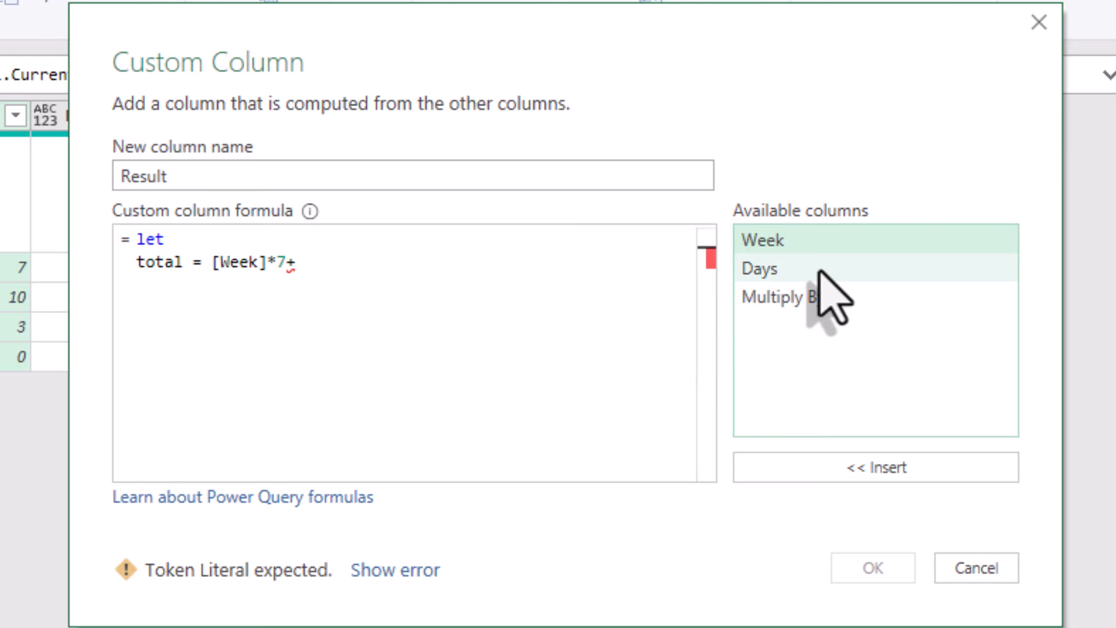
pyautogui.doubleClick(759, 267)
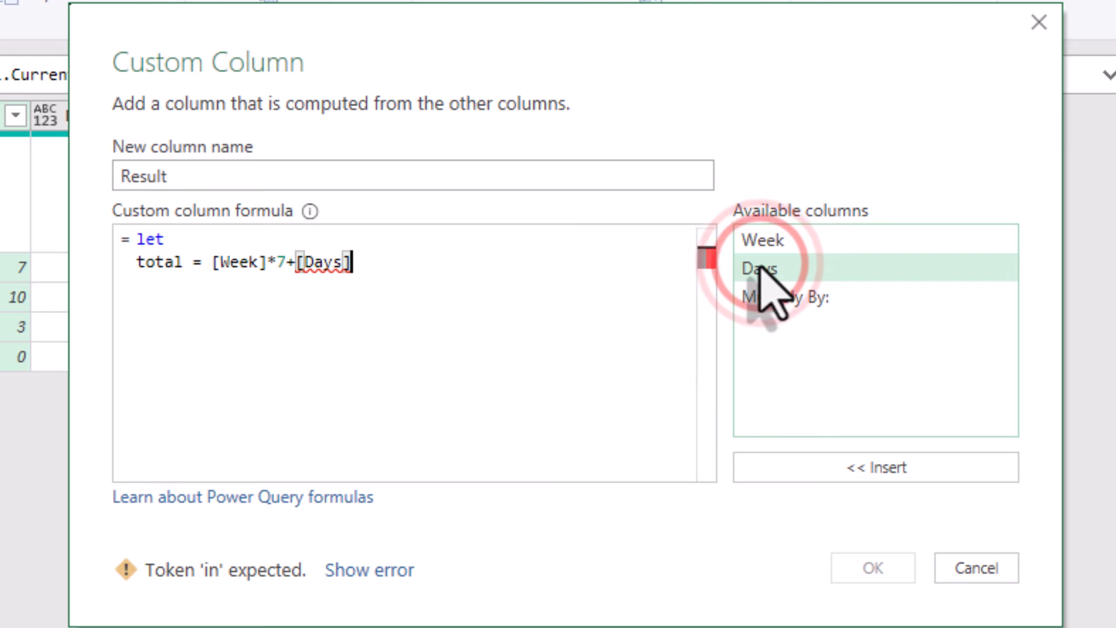
# - Enclose the total expression [Week]*7+[Days] in parentheses and multiply it by the Multiply By: column, ending the line with a comma
pyautogui.click(399, 264)
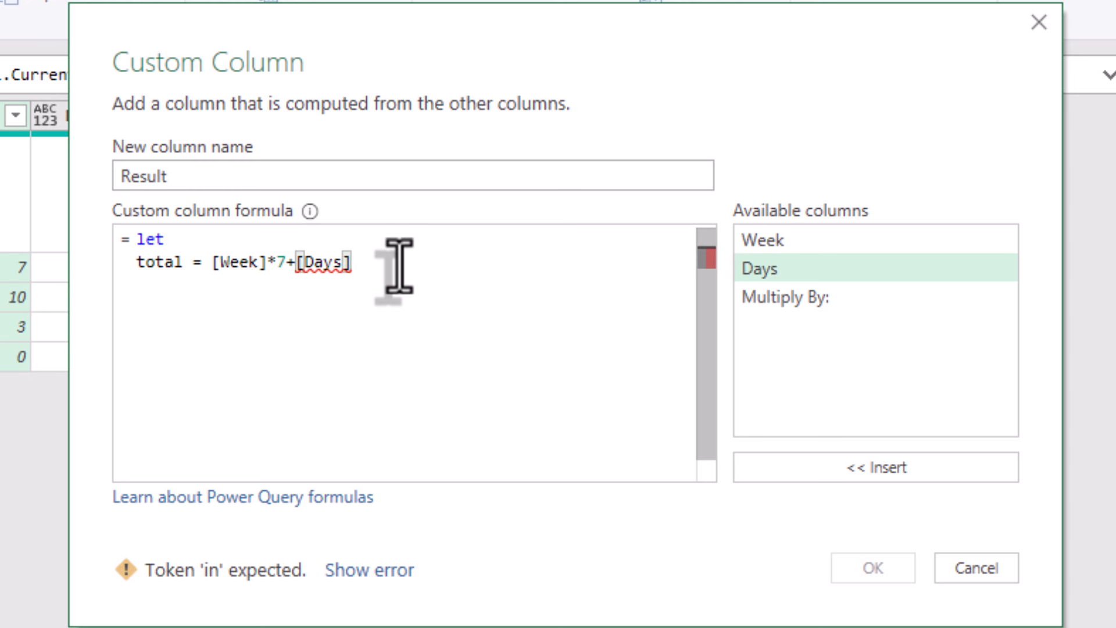
pyautogui.write(')')
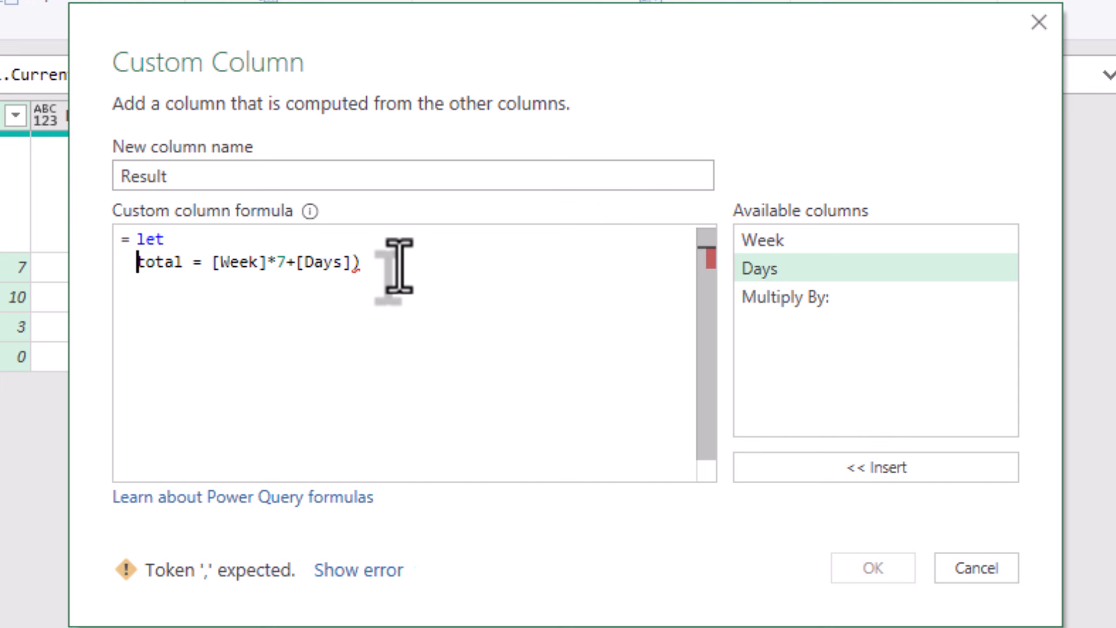
pyautogui.press('Right')
pyautogui.press('Right')
pyautogui.press('Right')
pyautogui.press('Right')
pyautogui.press('Right')
pyautogui.press('Right')
pyautogui.press('Right')
pyautogui.press('Right')
pyautogui.press('Right')
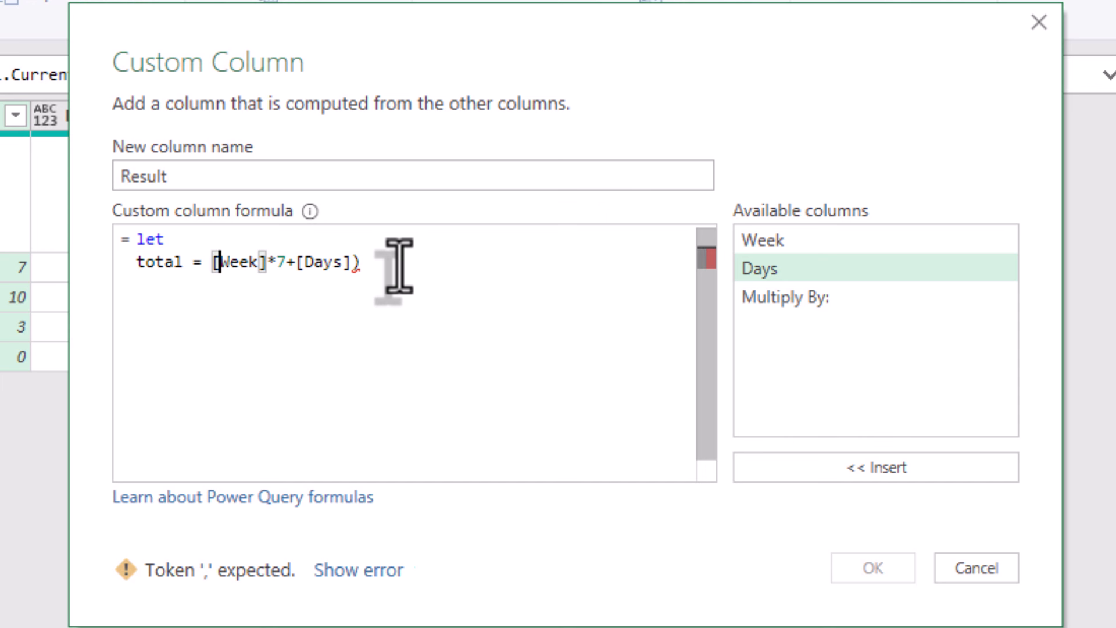
pyautogui.press('Left')
pyautogui.write('(')
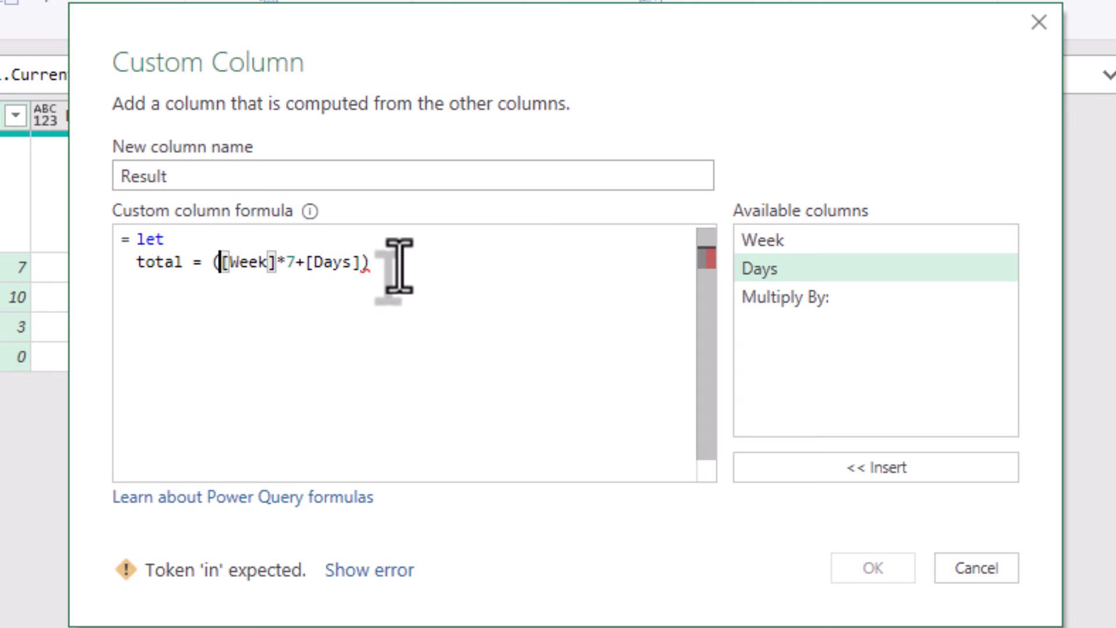
pyautogui.press('End')
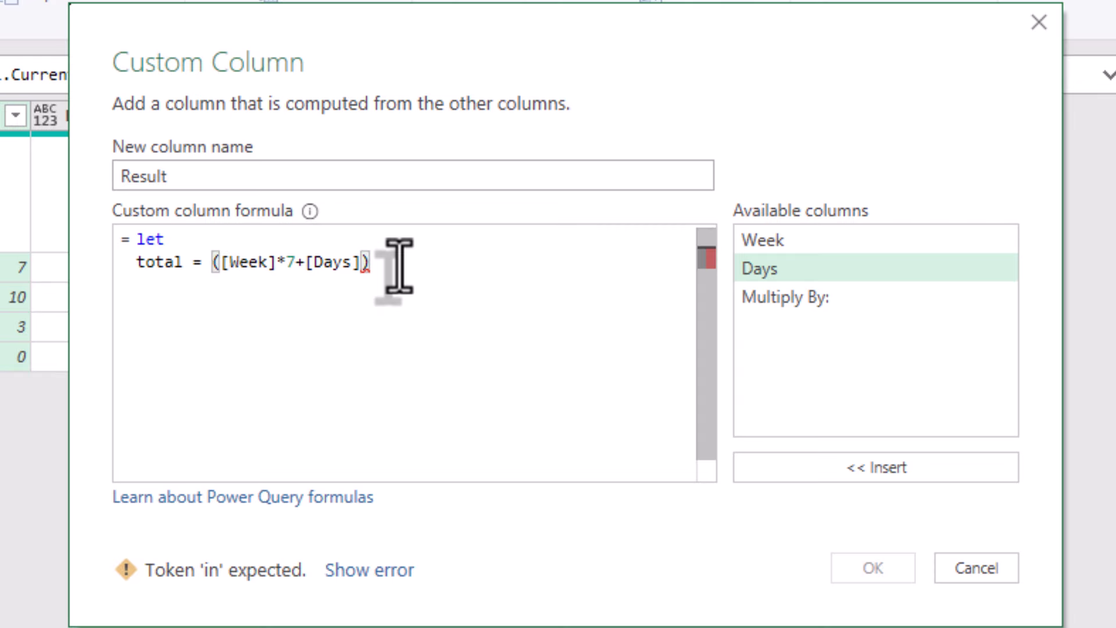
pyautogui.write(')*')
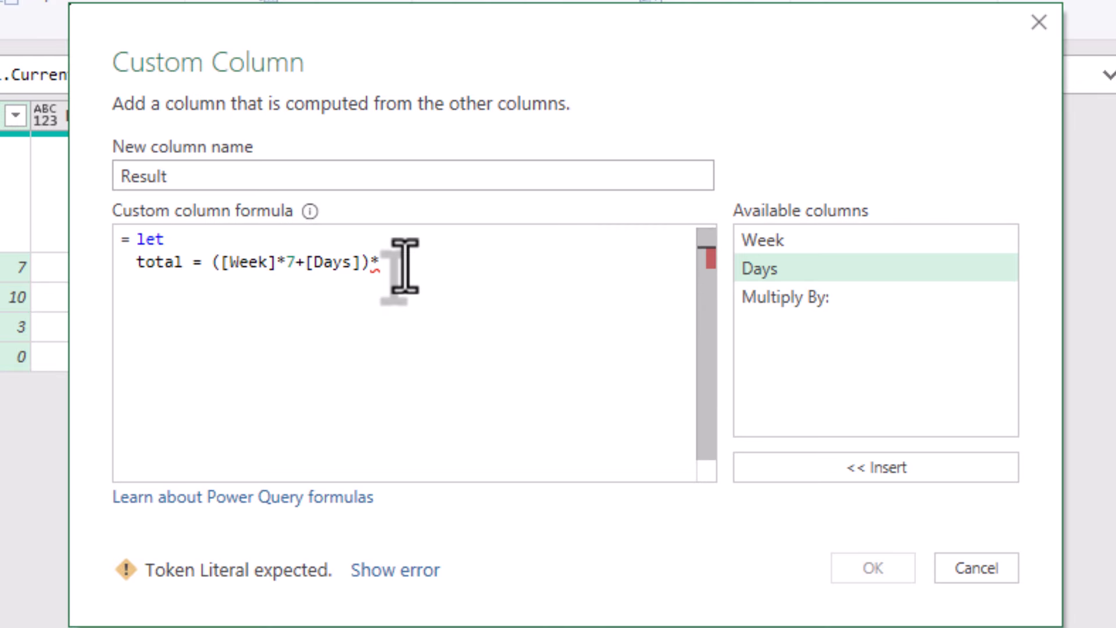
pyautogui.click(832, 303)
pyautogui.doubleClick(833, 304)
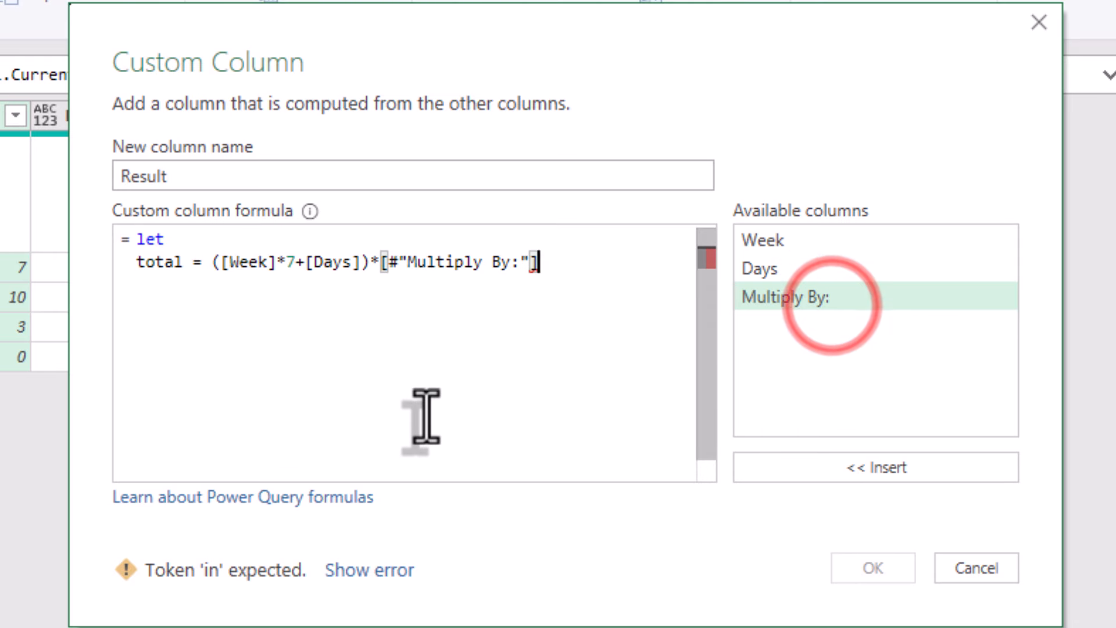
pyautogui.write(',')
pyautogui.press('Return')
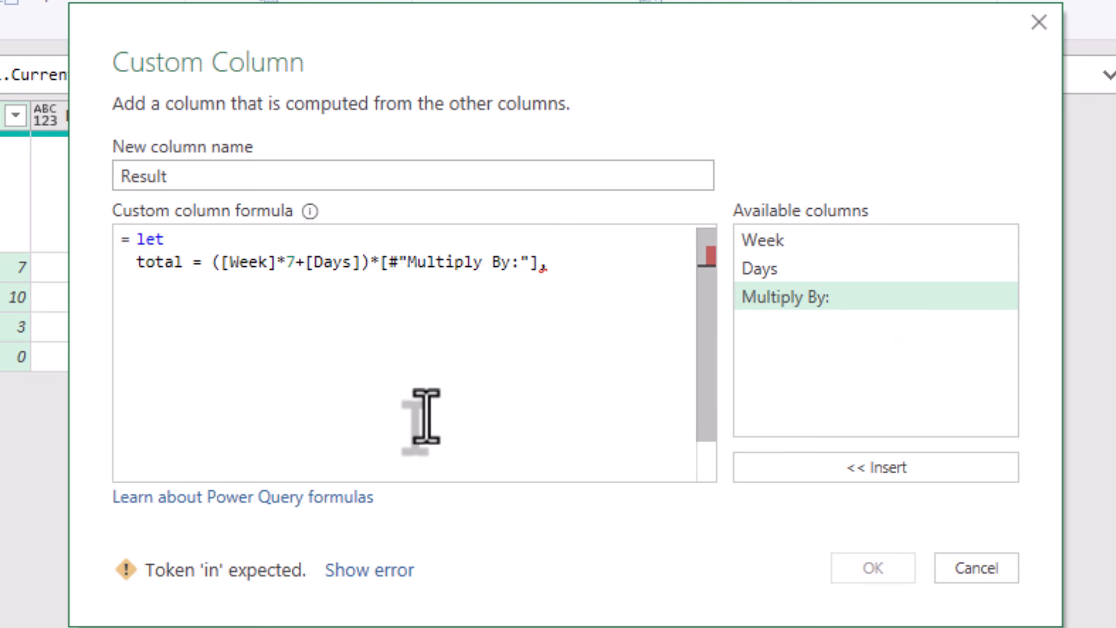
# - Define the variable w in the formula as Number.IntegerDivide(total,7), followed by a comma
pyautogui.write('w')
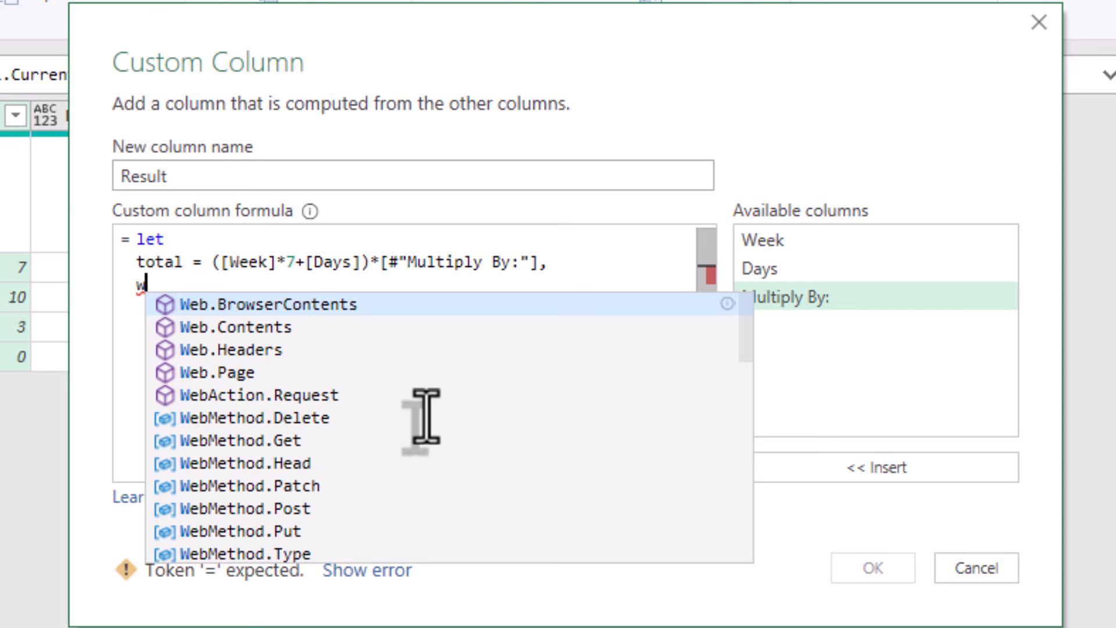
pyautogui.write(' =')
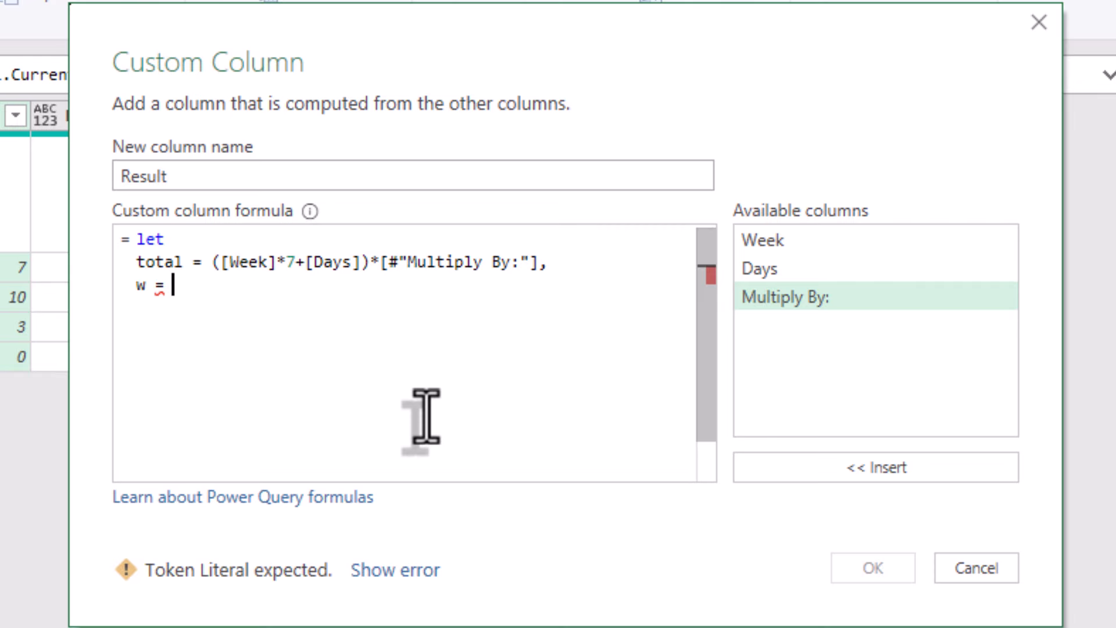
pyautogui.write('numberin')
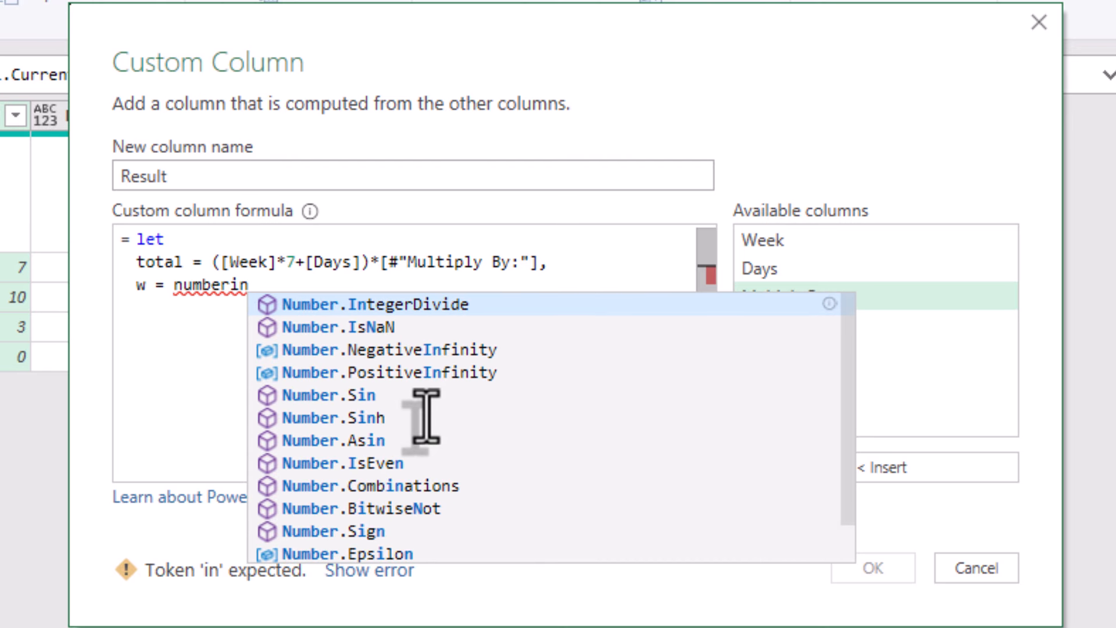
pyautogui.press('Tab')
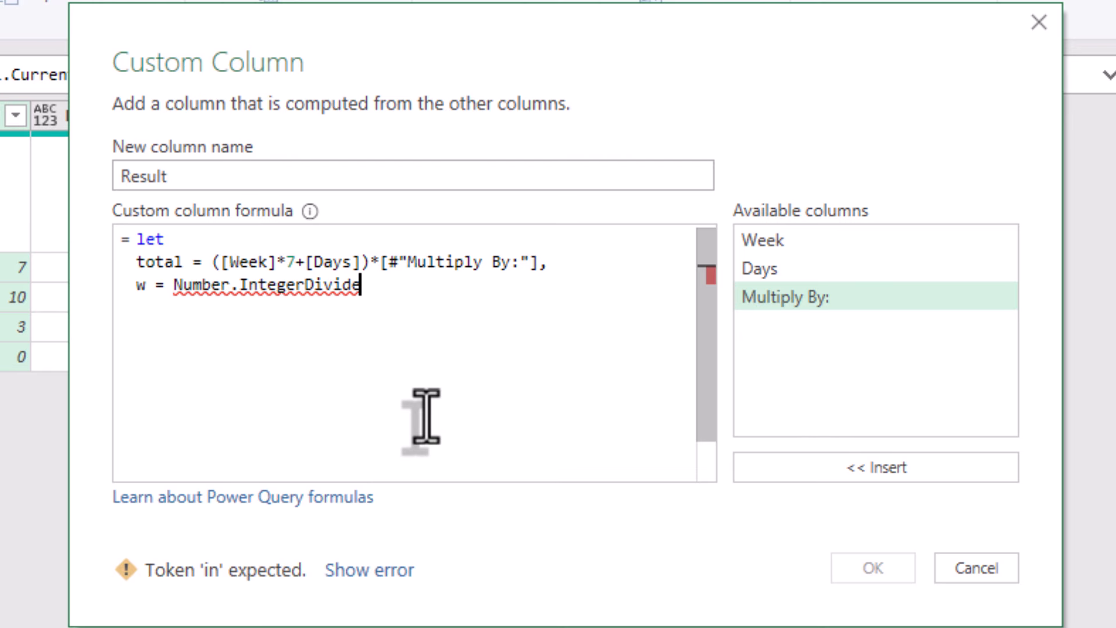
pyautogui.write('(')
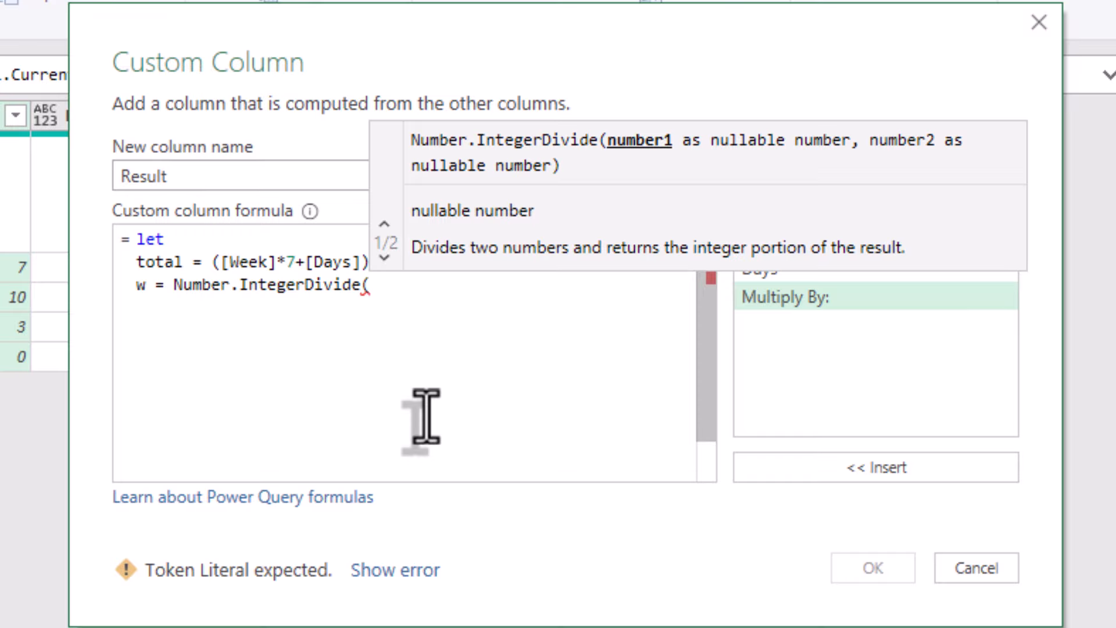
pyautogui.write('total,')
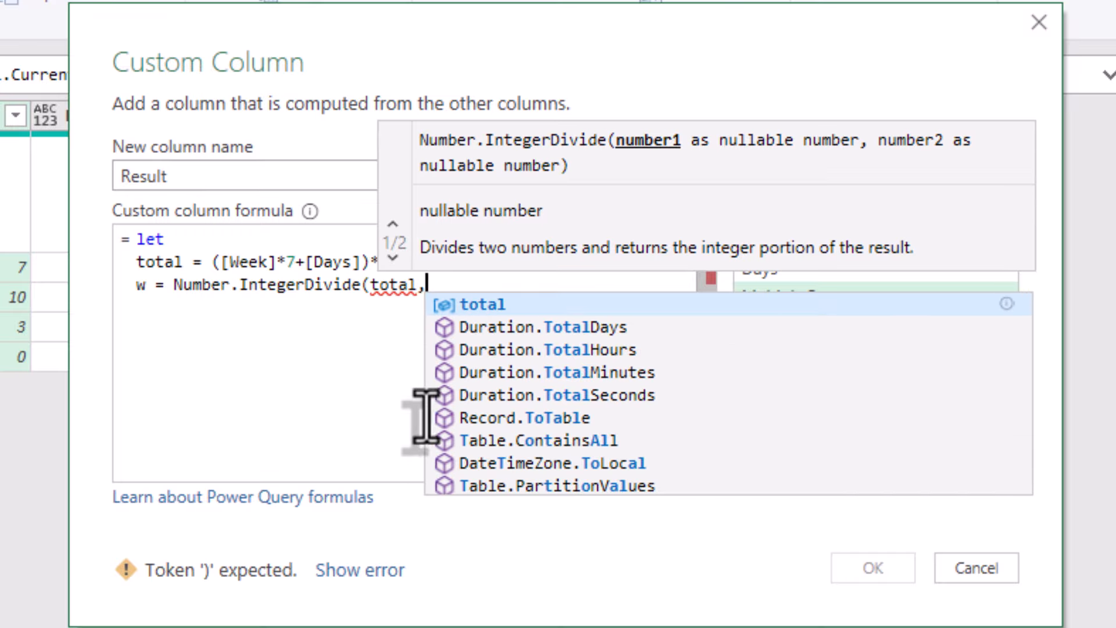
pyautogui.write('7),')
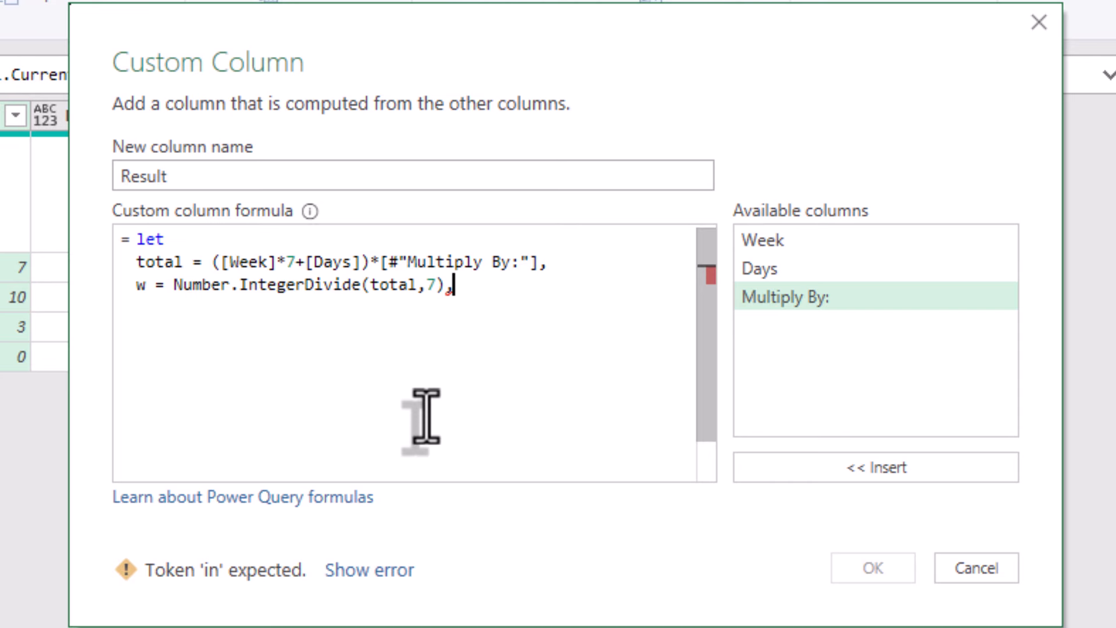
# - Define the variable d on a new formula line as Number.Mod(total,7), followed by a comma
pyautogui.press('Return')
pyautogui.write('d')
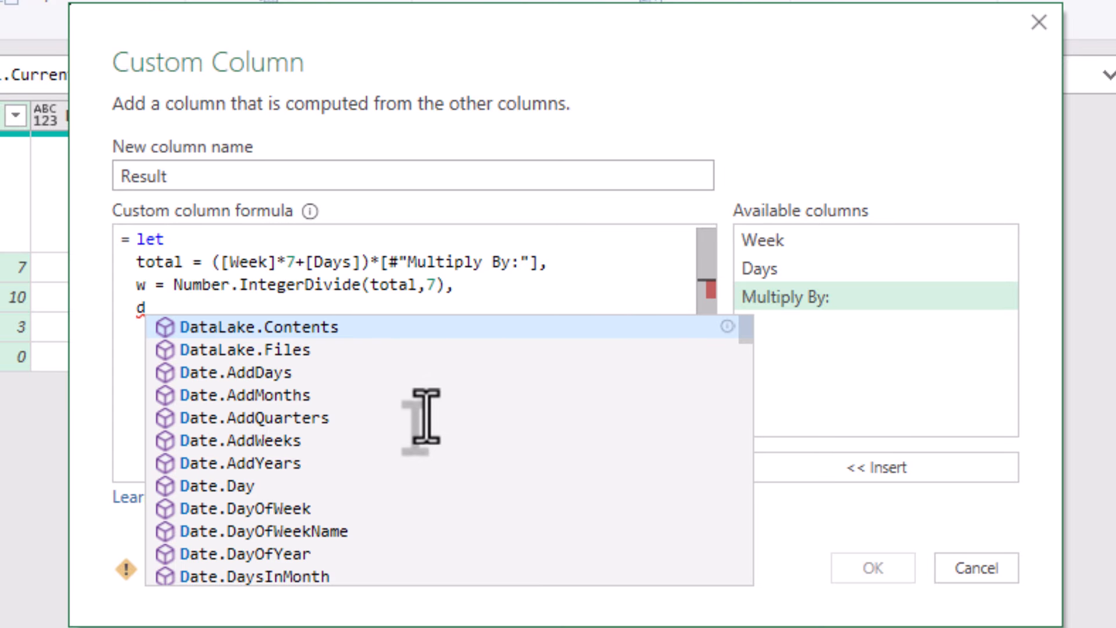
pyautogui.write(' = ')
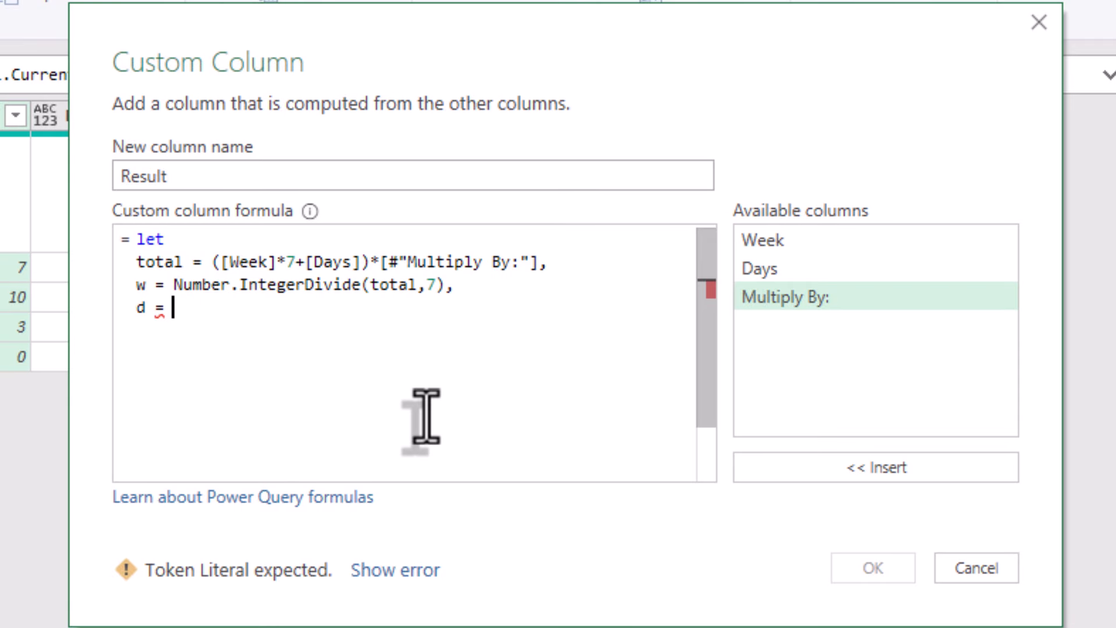
pyautogui.write('numb')
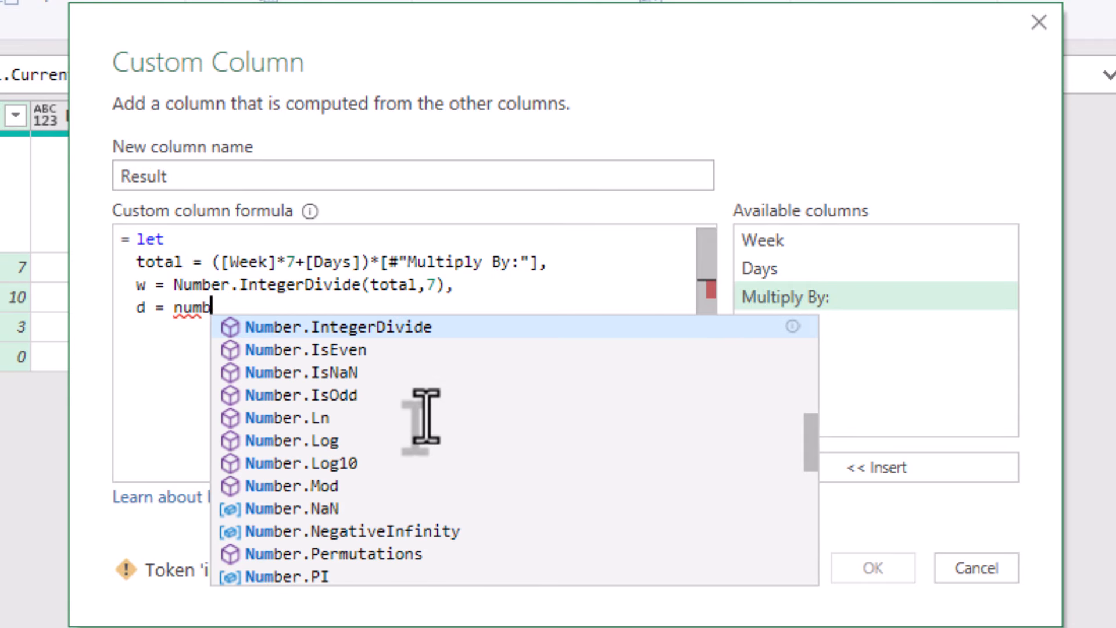
pyautogui.write('erm')
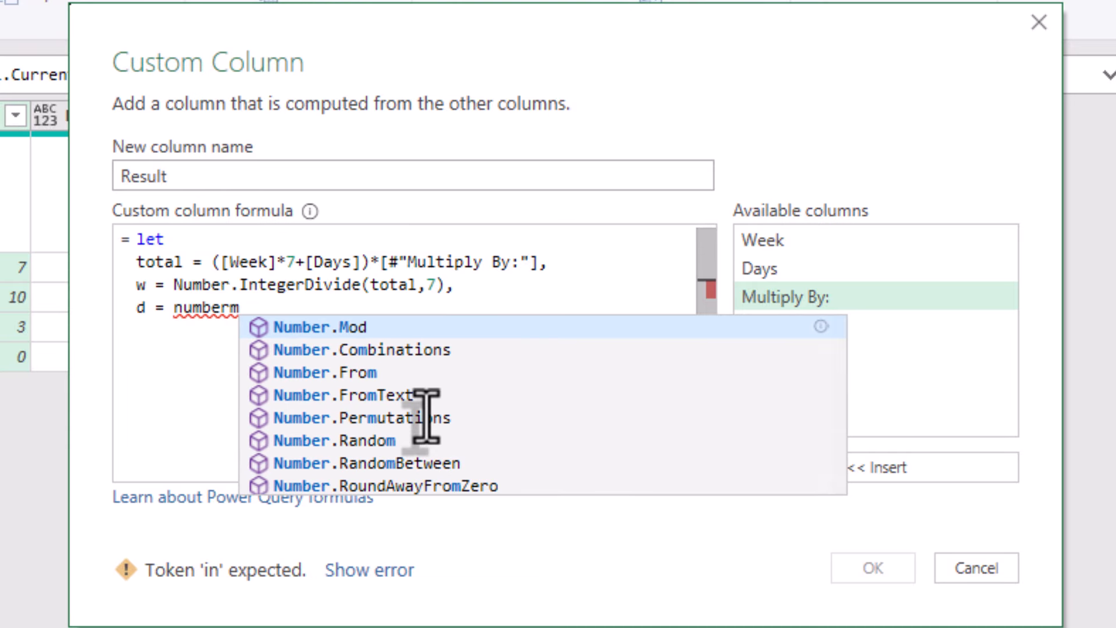
pyautogui.press('Tab')
pyautogui.write('(to')
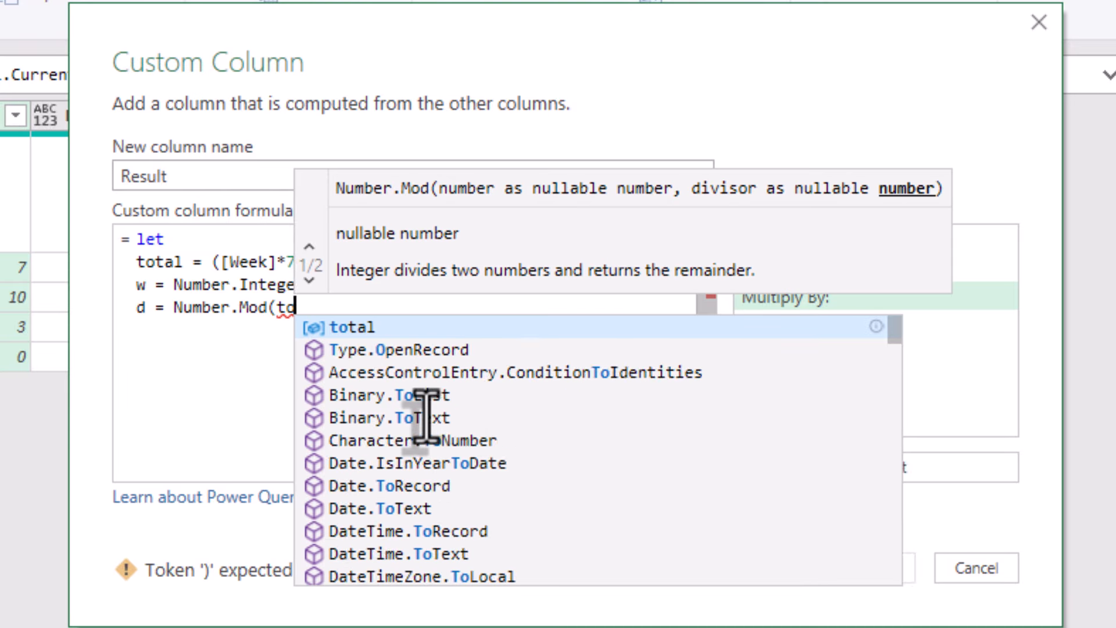
pyautogui.press('Tab')
pyautogui.write(',7)')
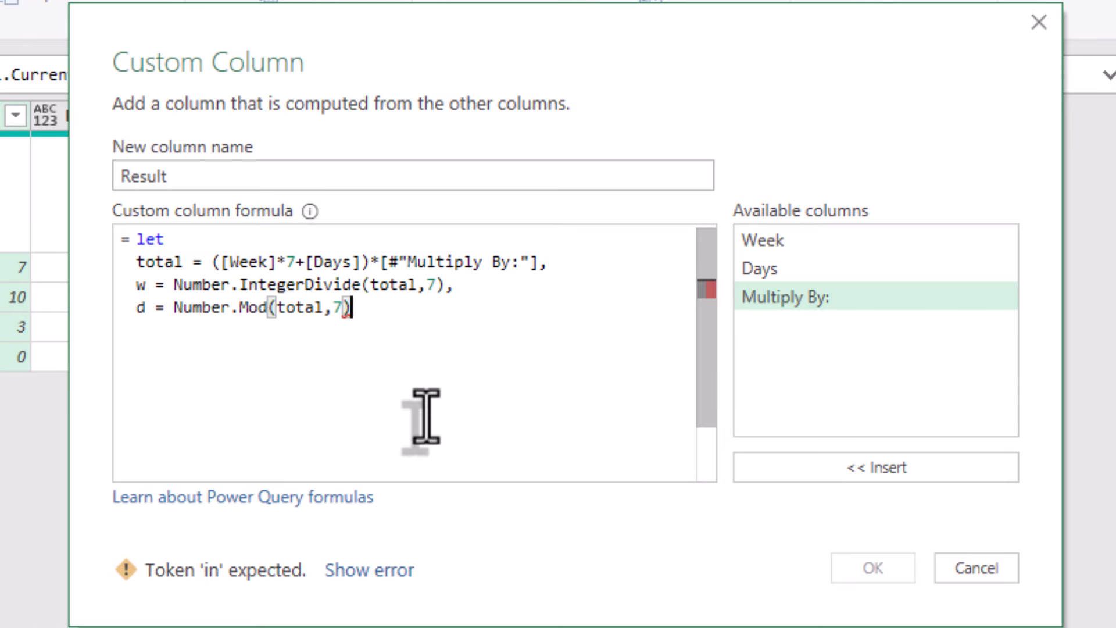
pyautogui.write(',')
# - Begin a variable named result on a new formula line with the text "Weeks: " followed by the & operator
pyautogui.press('Return')
pyautogui.write('r')
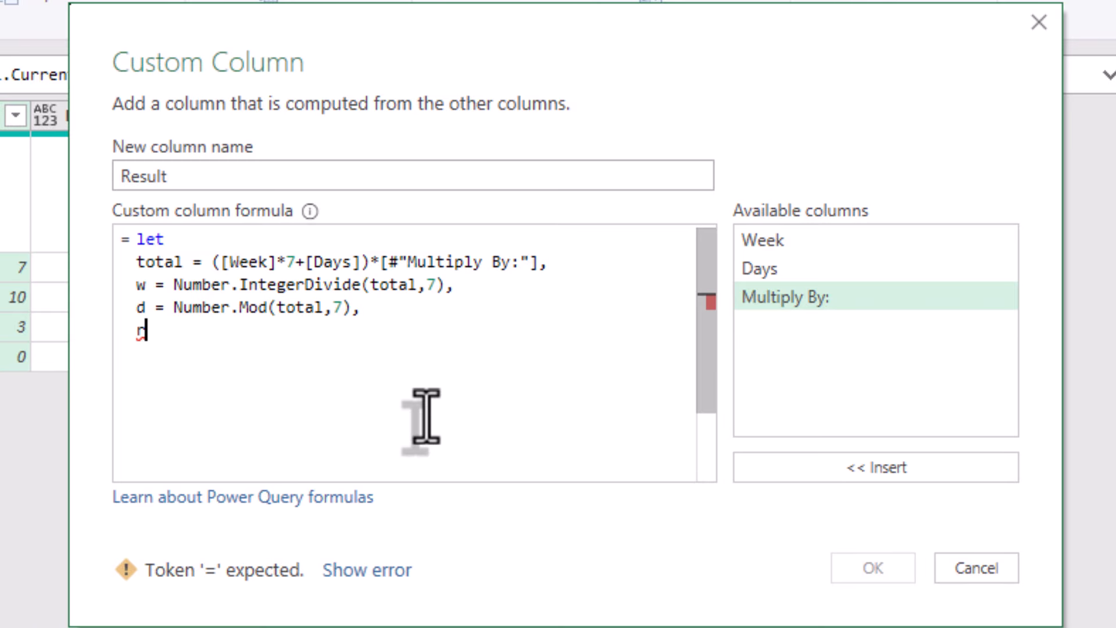
pyautogui.write('es')
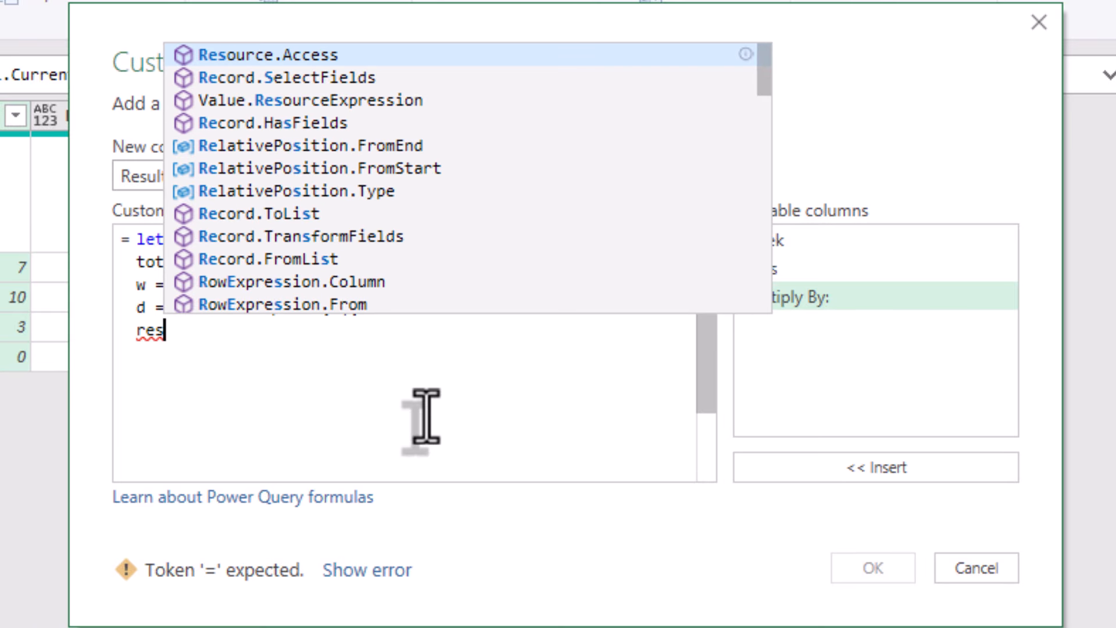
pyautogui.write('ult')
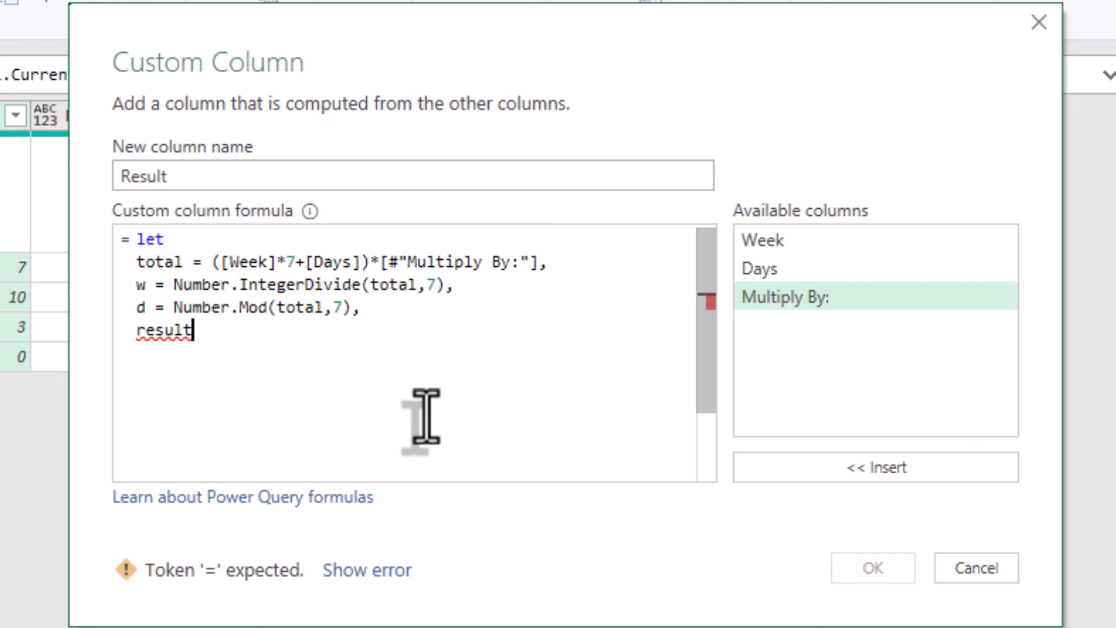
pyautogui.write(' =')
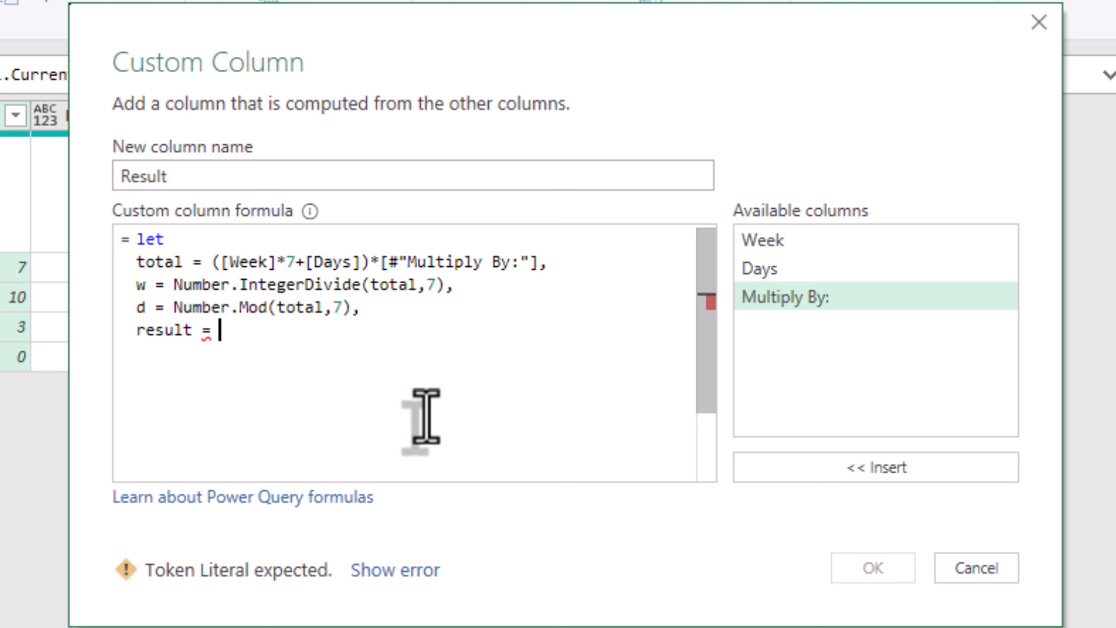
pyautogui.write('"We')
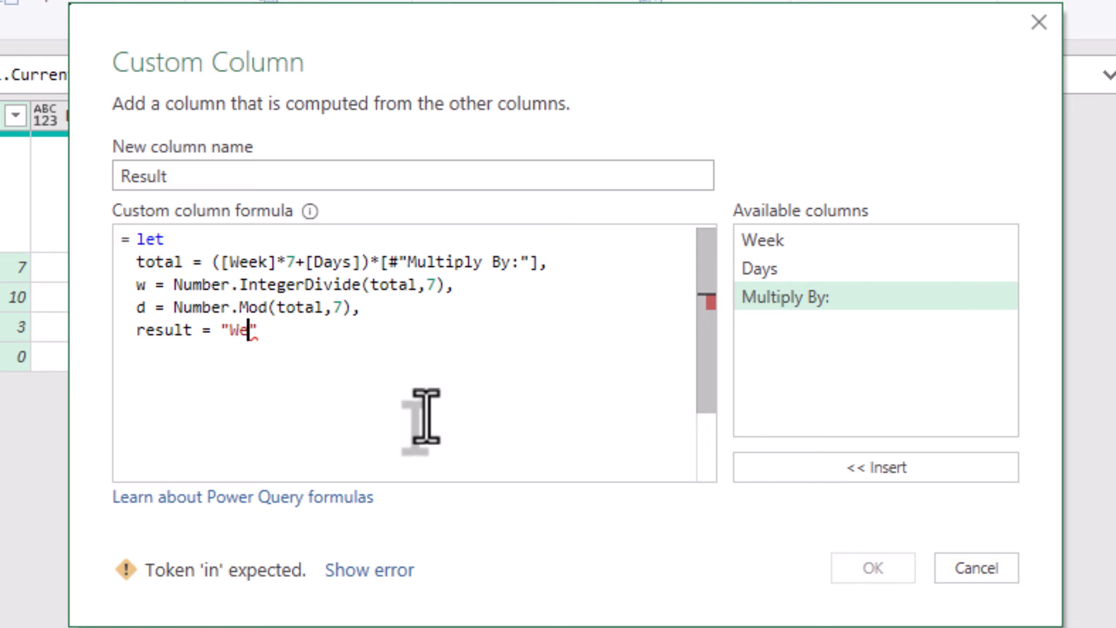
pyautogui.write('eks: "&')
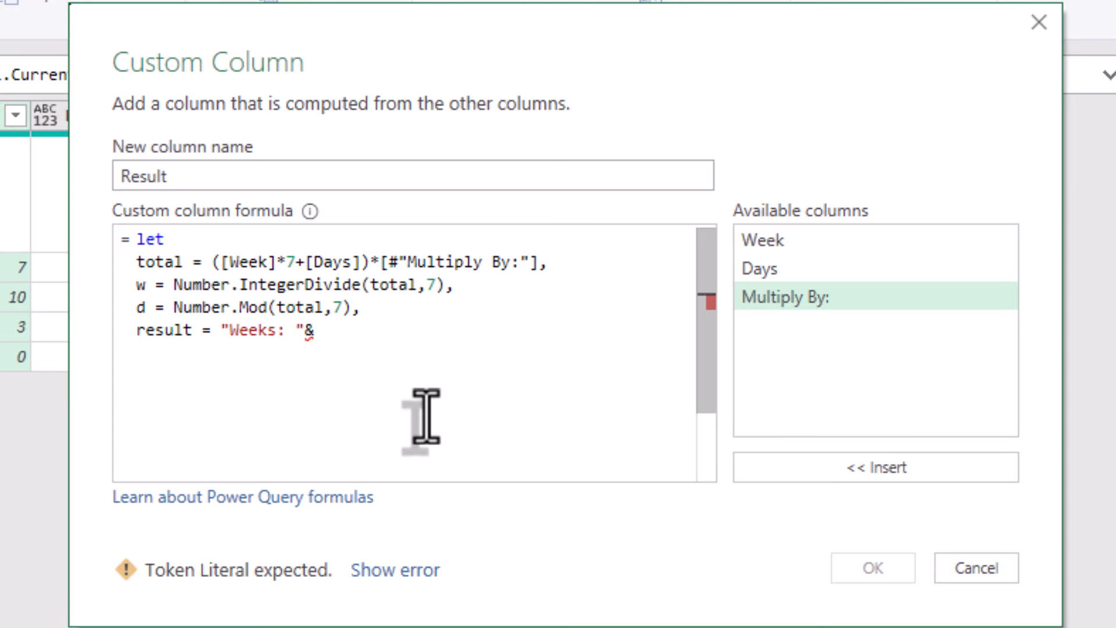
# - Append the week count to the result expression as text with Text.From(w)
pyautogui.write('T')
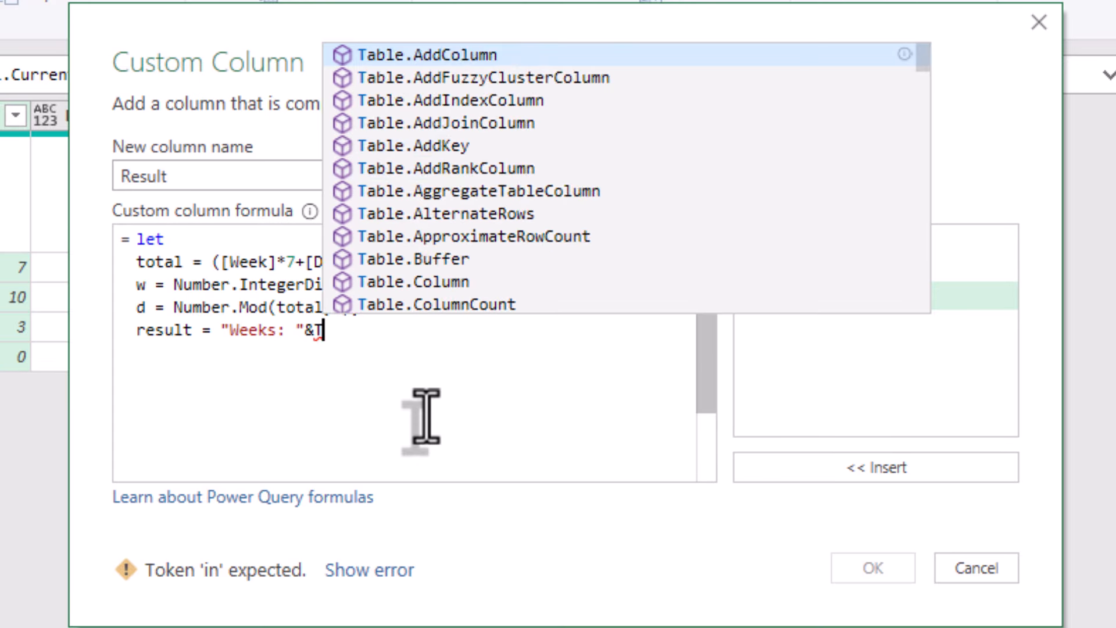
pyautogui.write('ext.')
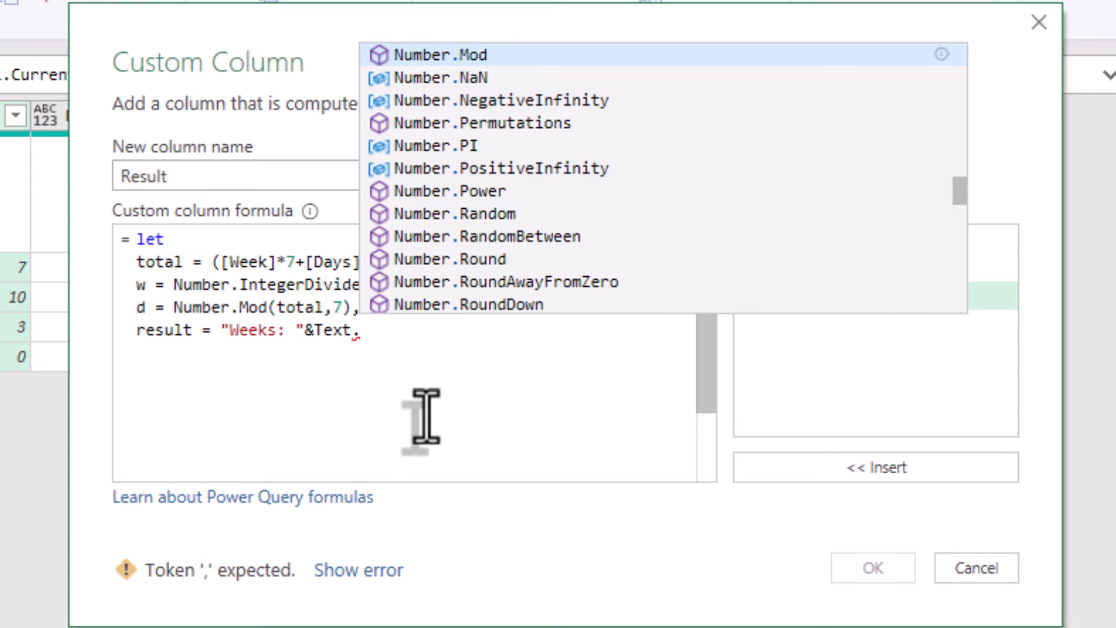
pyautogui.write('F')
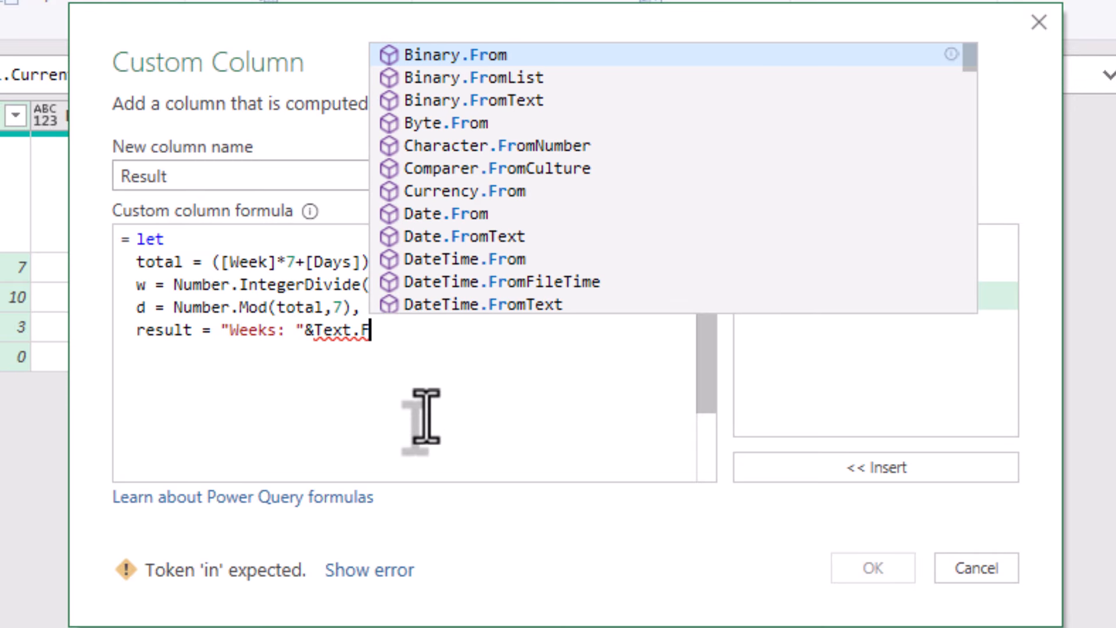
pyautogui.write('rom(')
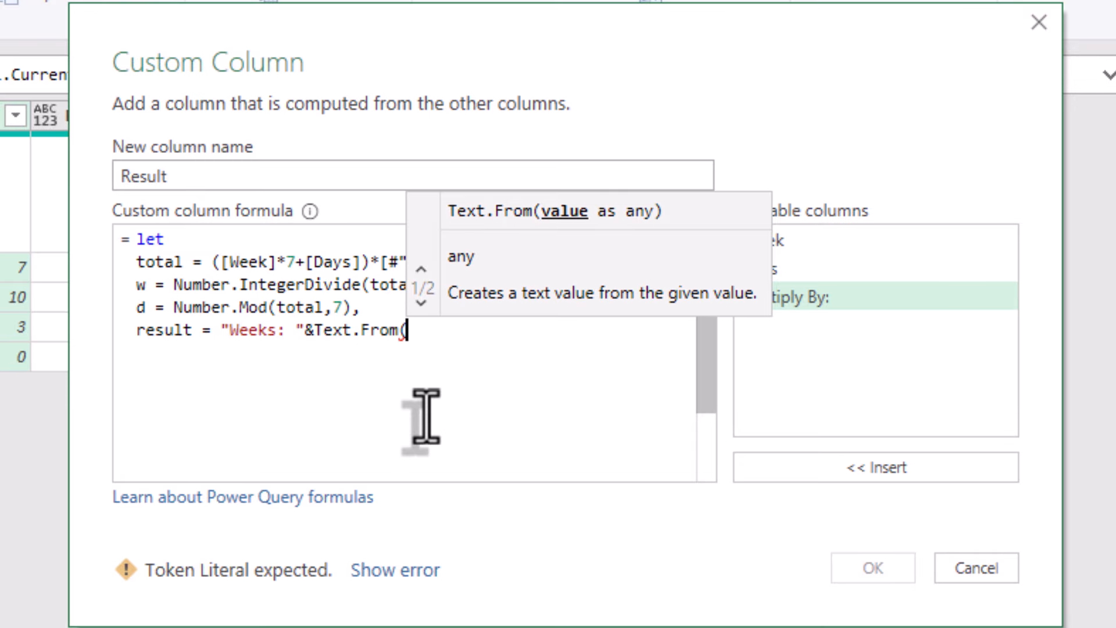
pyautogui.write('w')
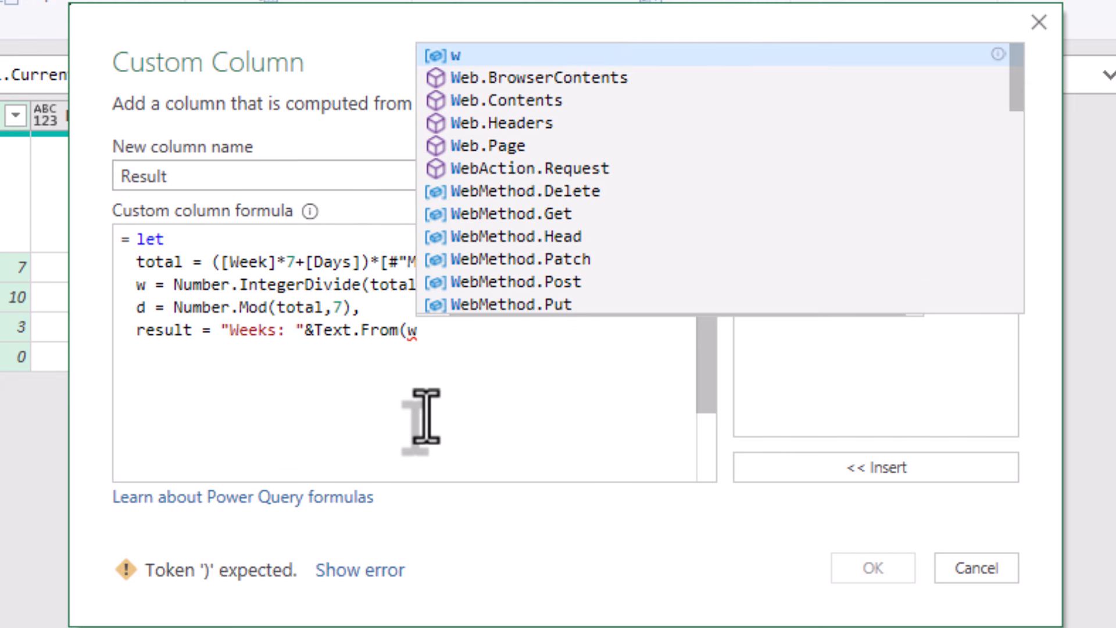
pyautogui.write(')')
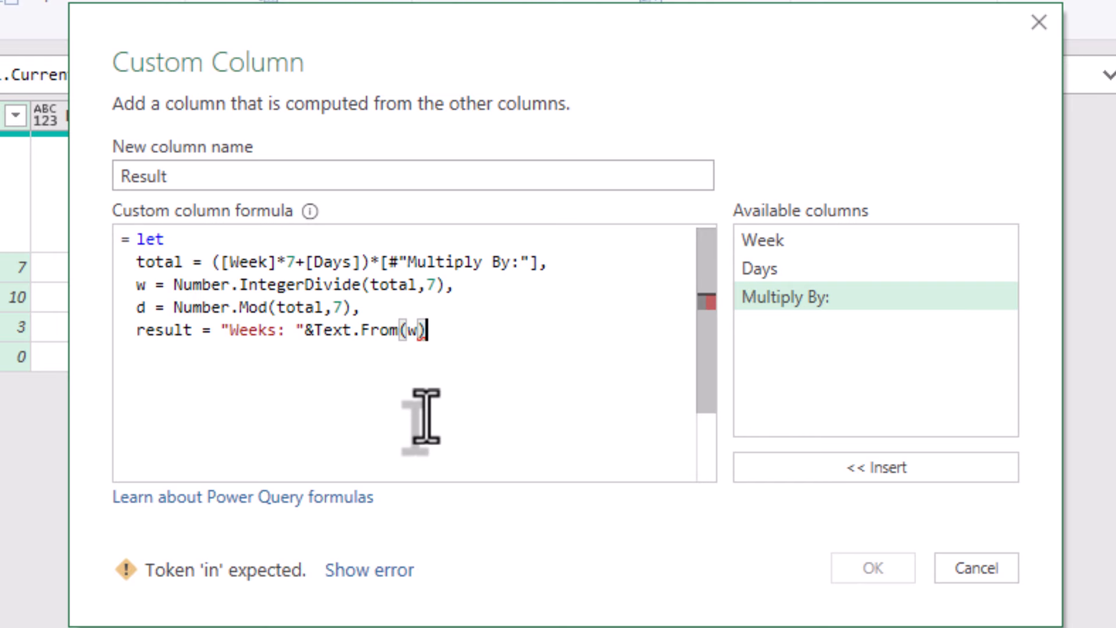
# - Extend the result expression with &" Days: "&Text.From(d), with two spaces before Days
pyautogui.write('&')
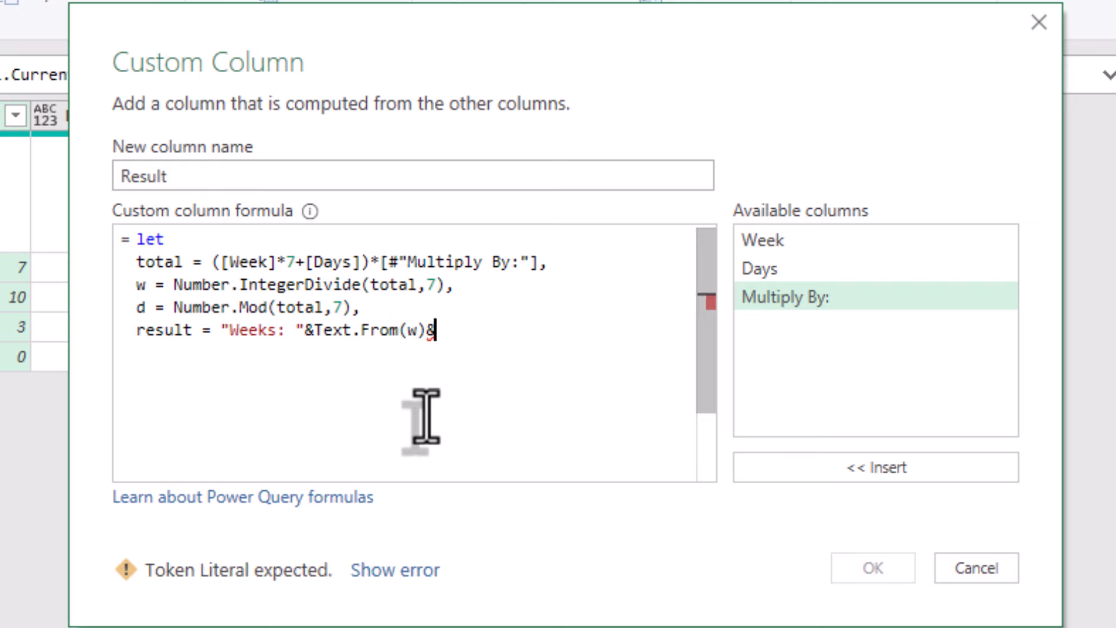
pyautogui.write('""')
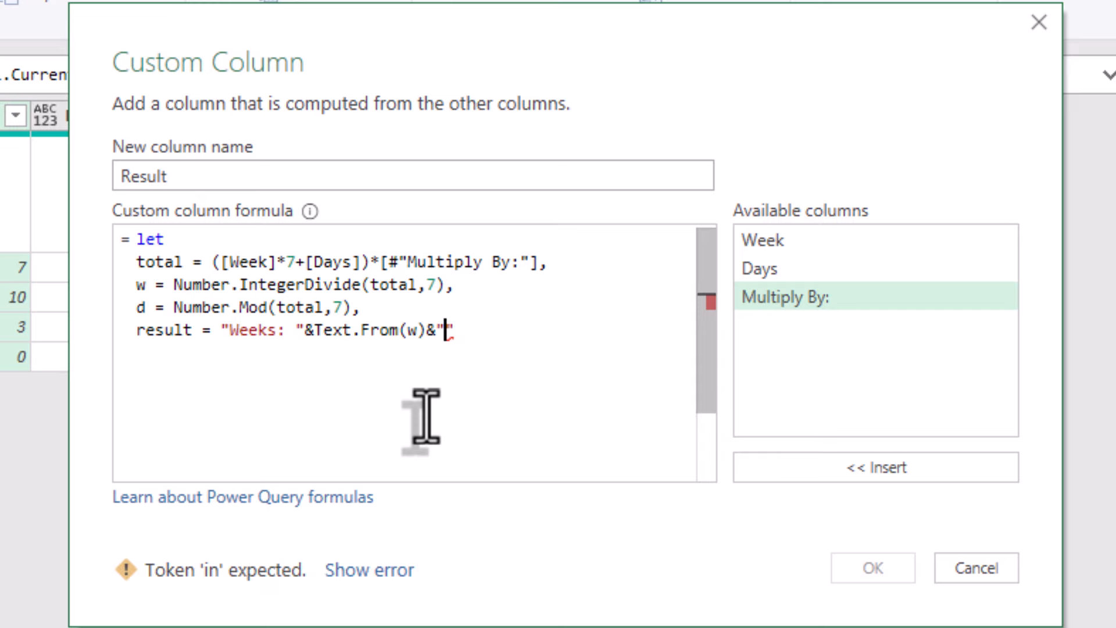
pyautogui.write('  Days:')
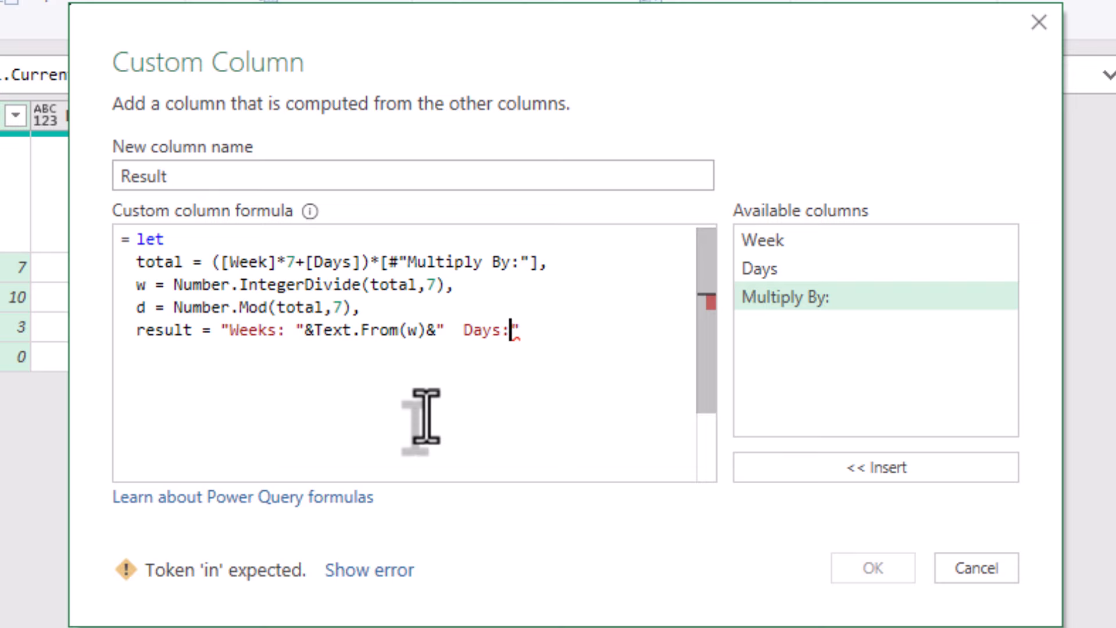
pyautogui.press('Right')
pyautogui.write('&')
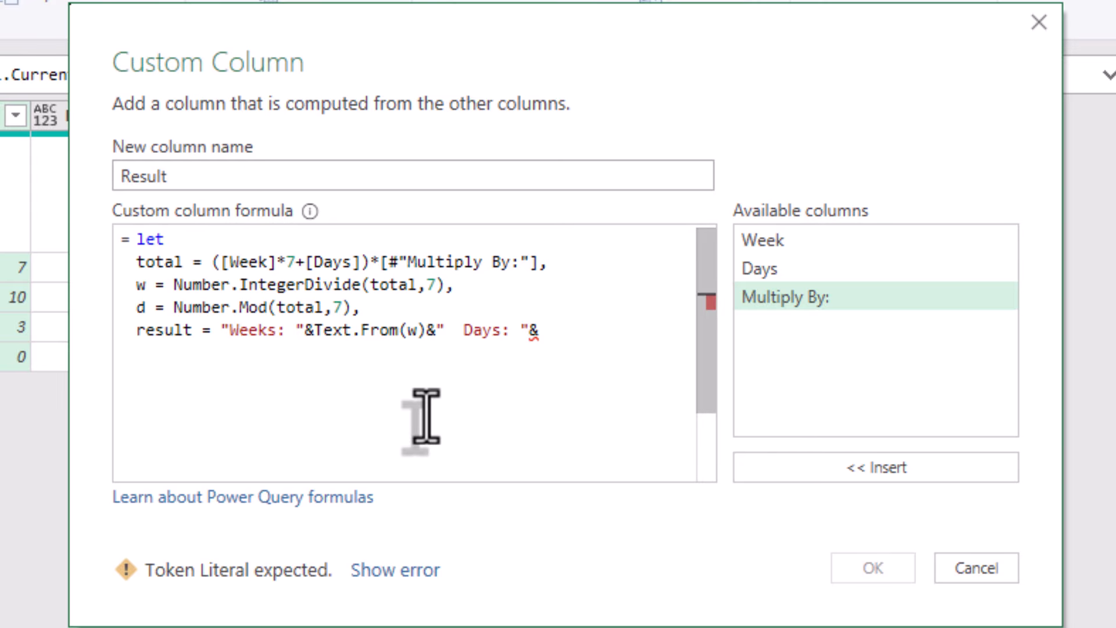
pyautogui.write('text')
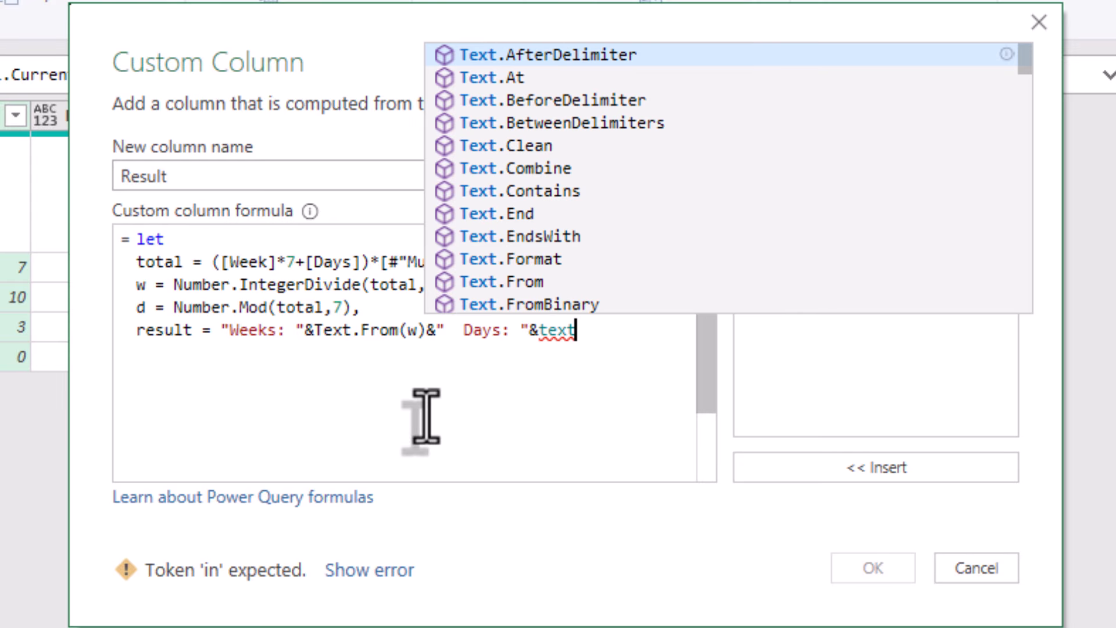
pyautogui.write('f')
pyautogui.press('Down')
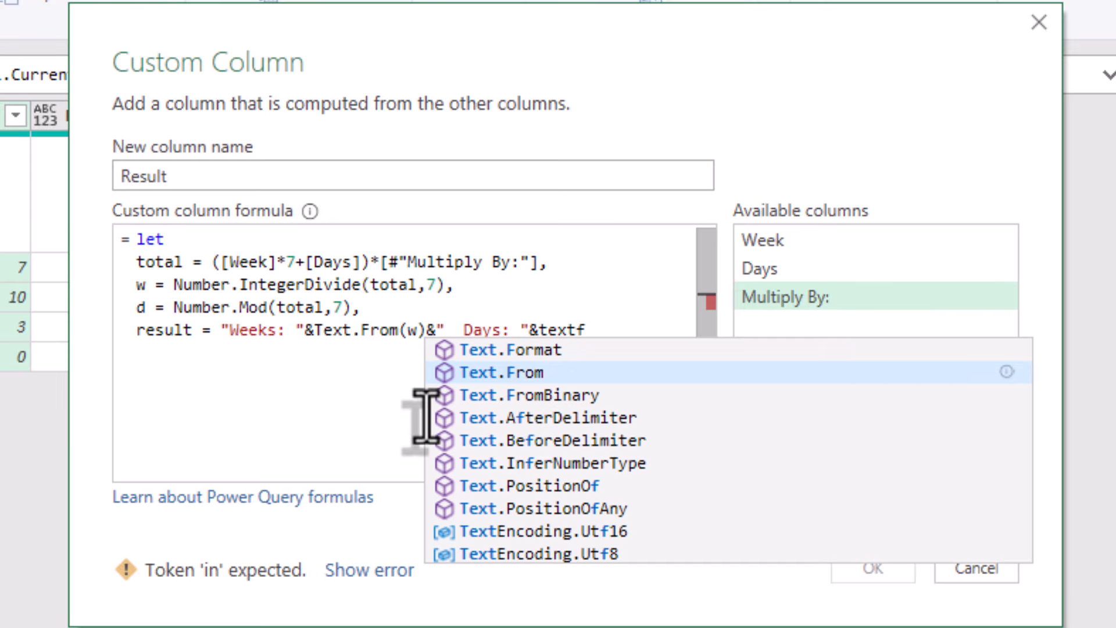
pyautogui.press('Tab')
pyautogui.write('(d)')
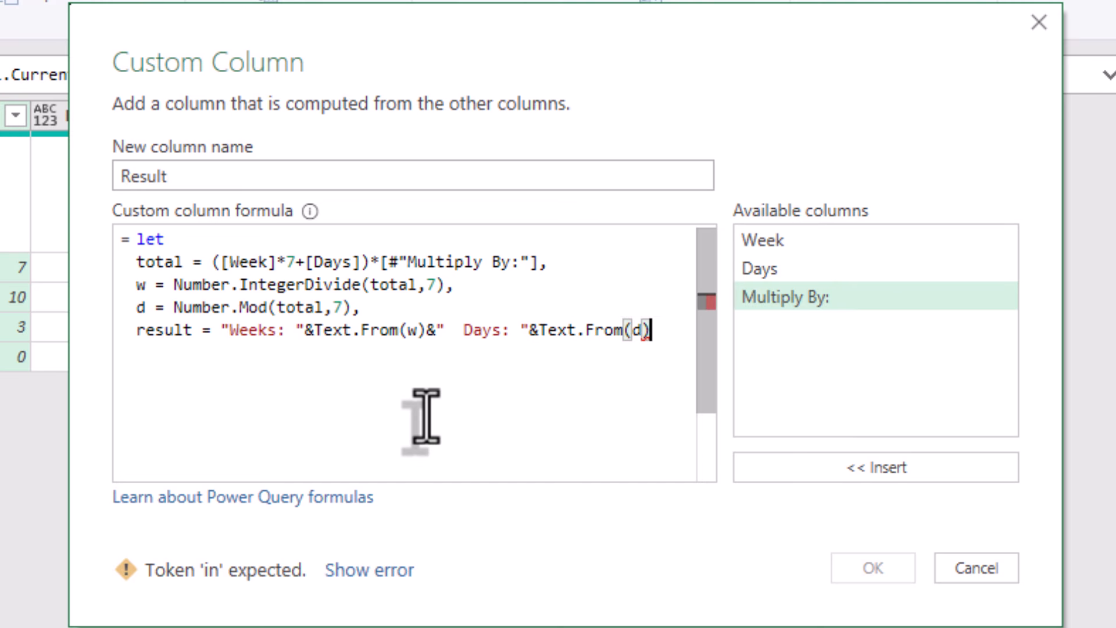
# - Close the let expression with in result on a new line
pyautogui.press('Return')
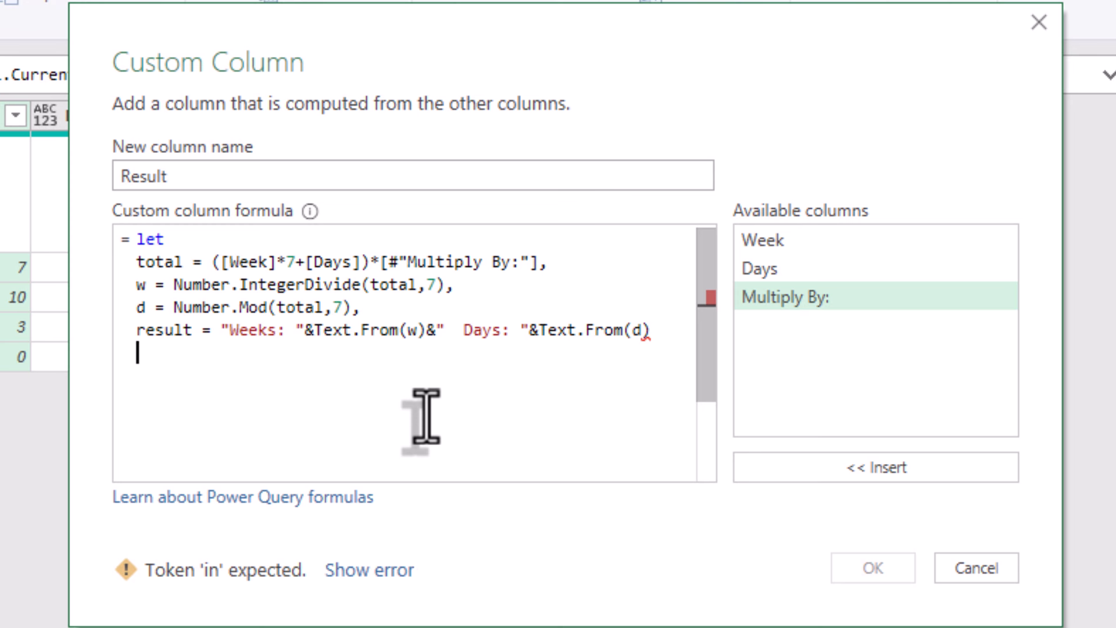
pyautogui.write('in r')
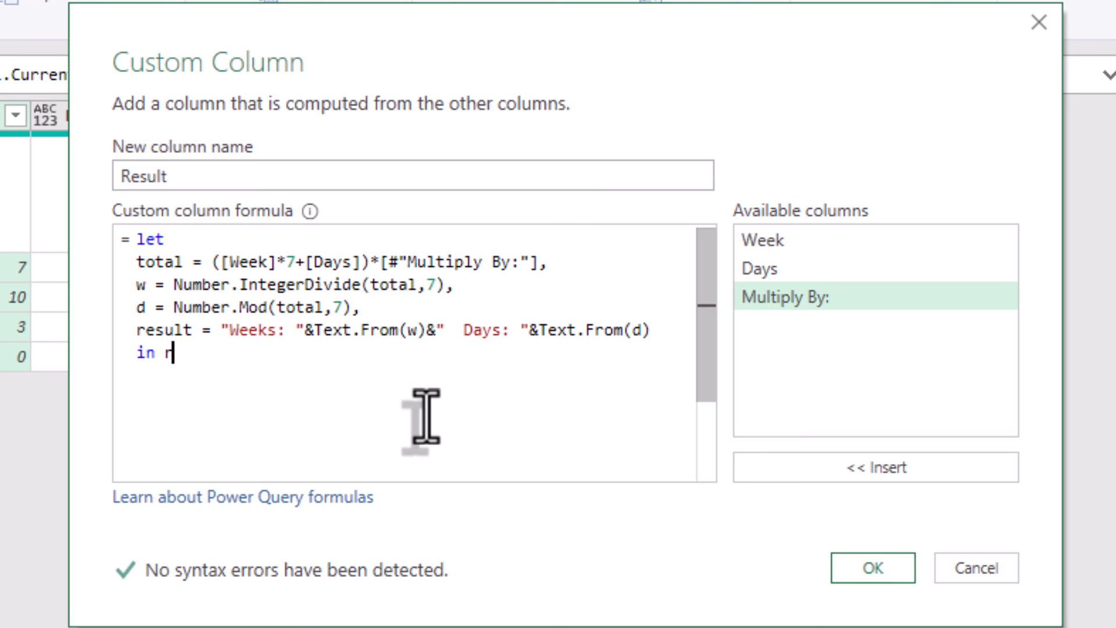
pyautogui.write('esult')
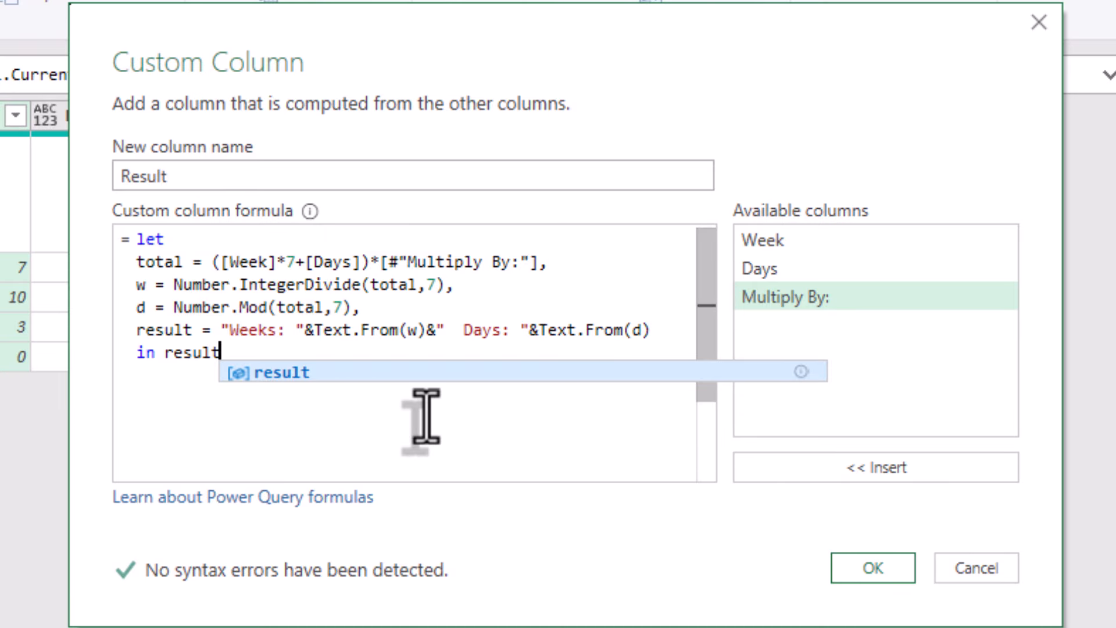
# - Review the finished formula line by line, examining the definitions of total, w and d
pyautogui.click(264, 410)
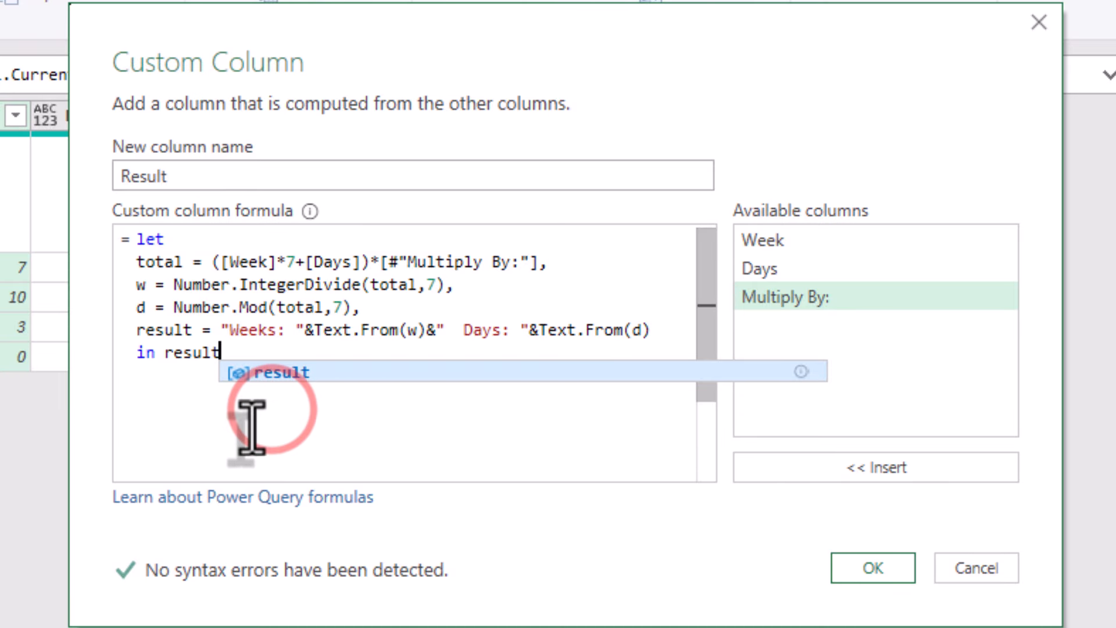
pyautogui.click(176, 468)
pyautogui.click(244, 329)
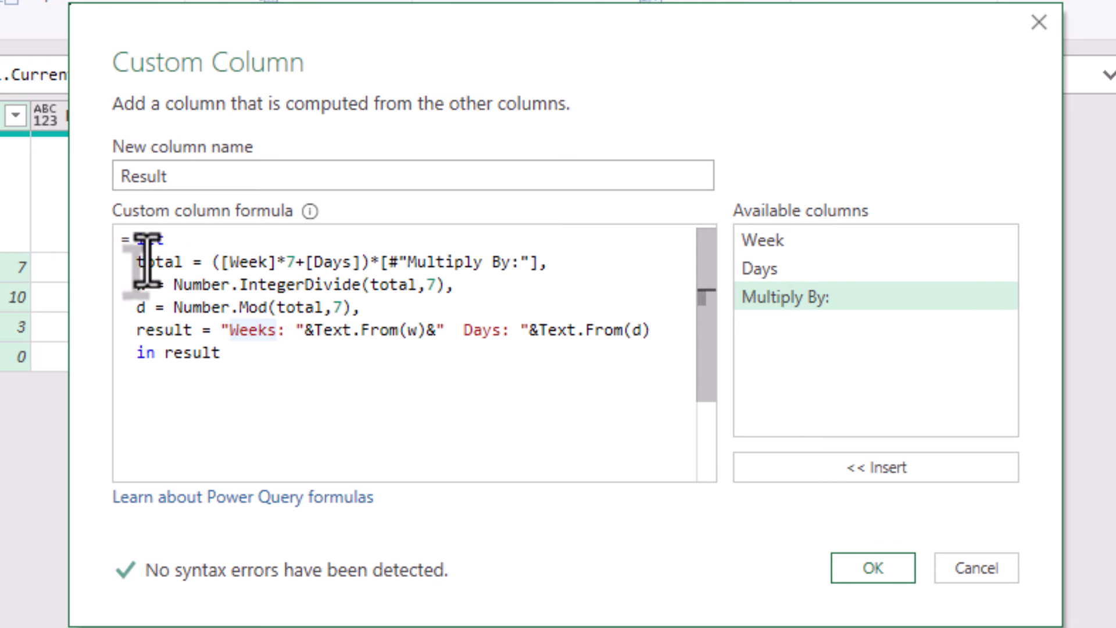
pyautogui.click(121, 278)
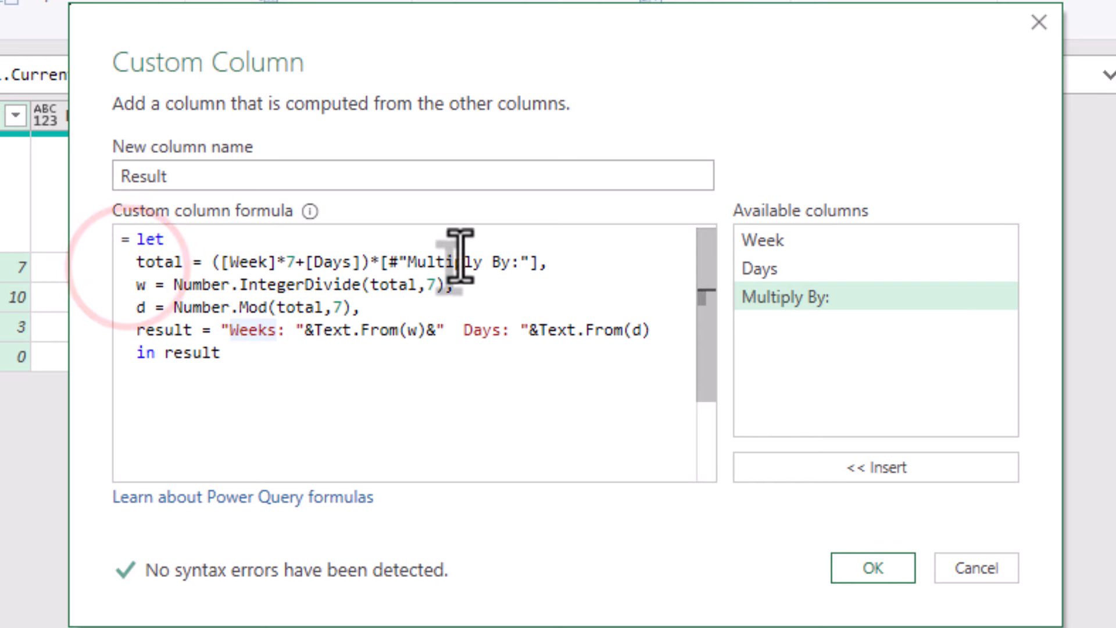
pyautogui.moveTo(570, 276); pyautogui.dragTo(521, 263)
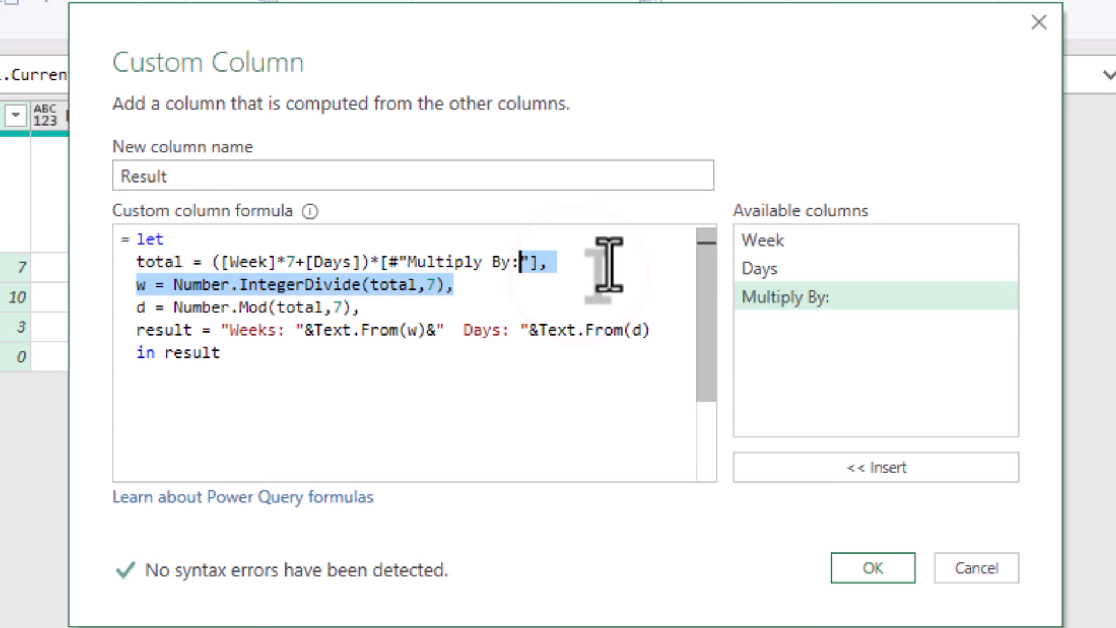
pyautogui.moveTo(608, 265); pyautogui.dragTo(119, 261)
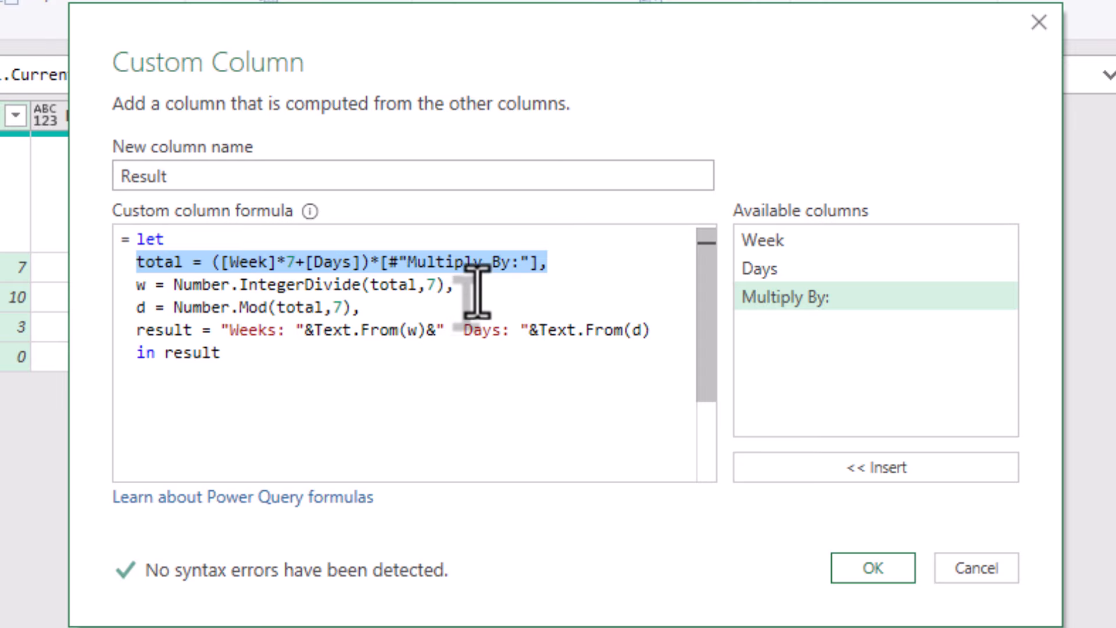
pyautogui.moveTo(454, 285); pyautogui.dragTo(137, 286)
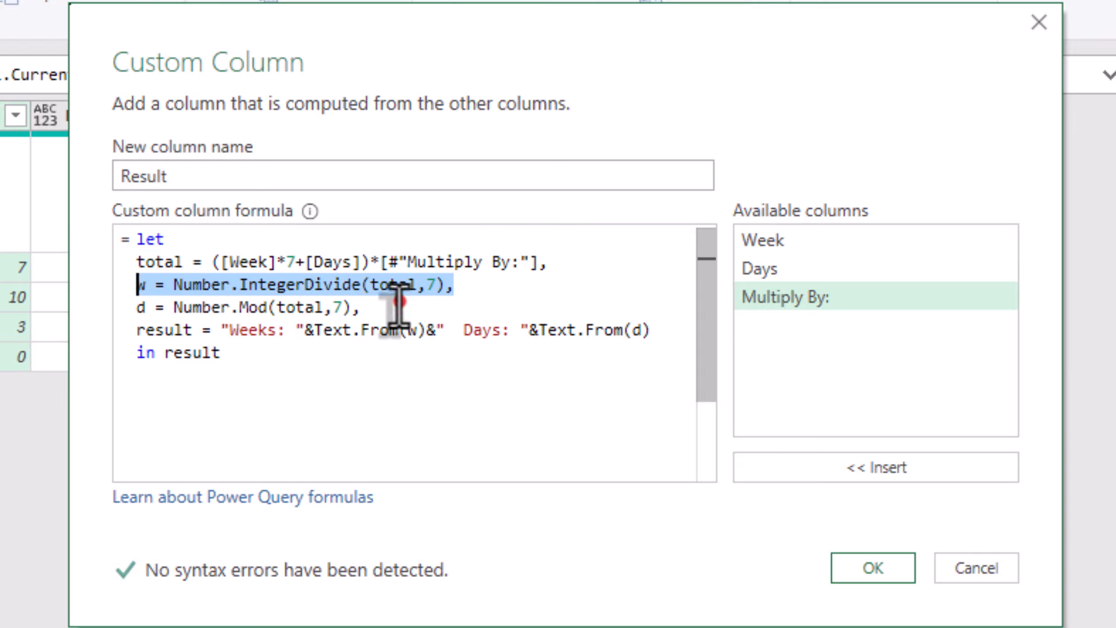
pyautogui.moveTo(397, 308); pyautogui.dragTo(120, 307)
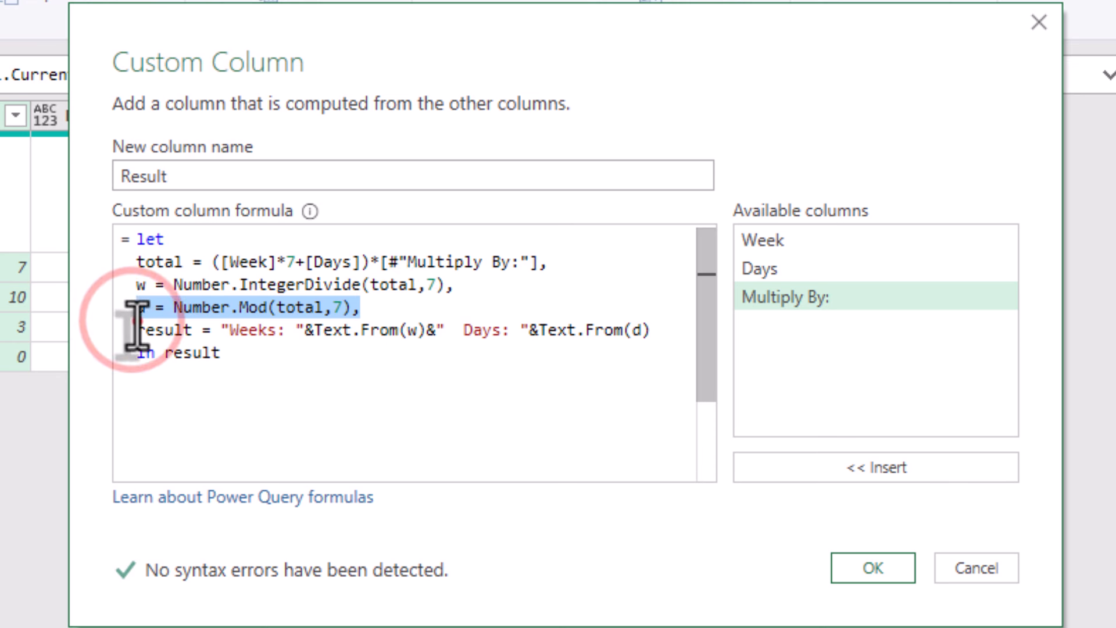
# - Check the result line of the formula and create the Result custom column
pyautogui.moveTo(139, 329); pyautogui.dragTo(663, 351)
pyautogui.click(561, 384)
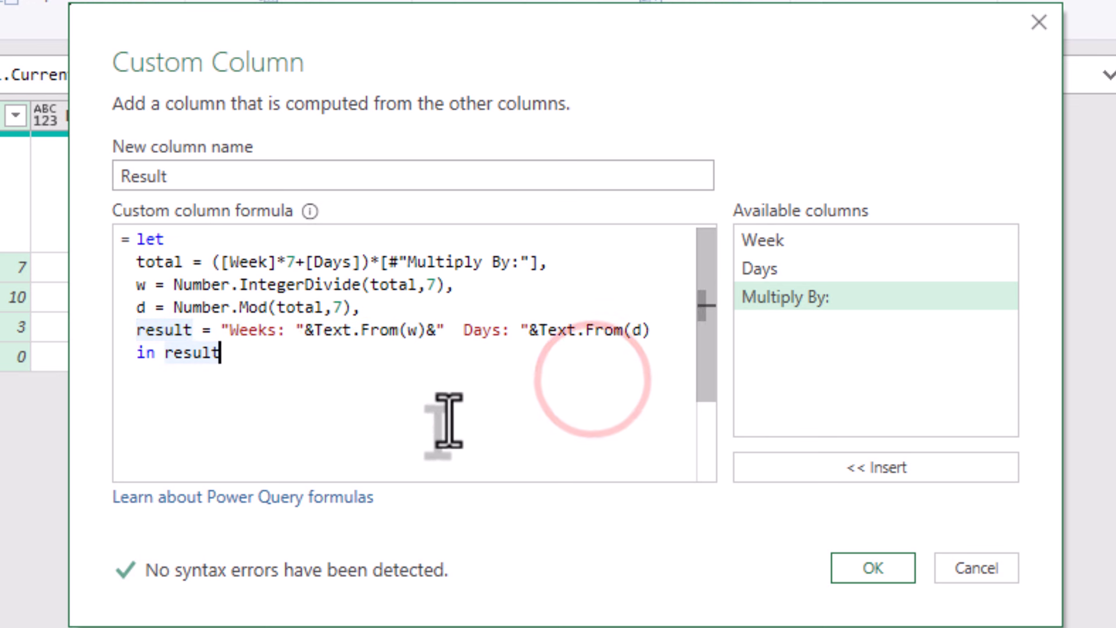
pyautogui.click(854, 567)
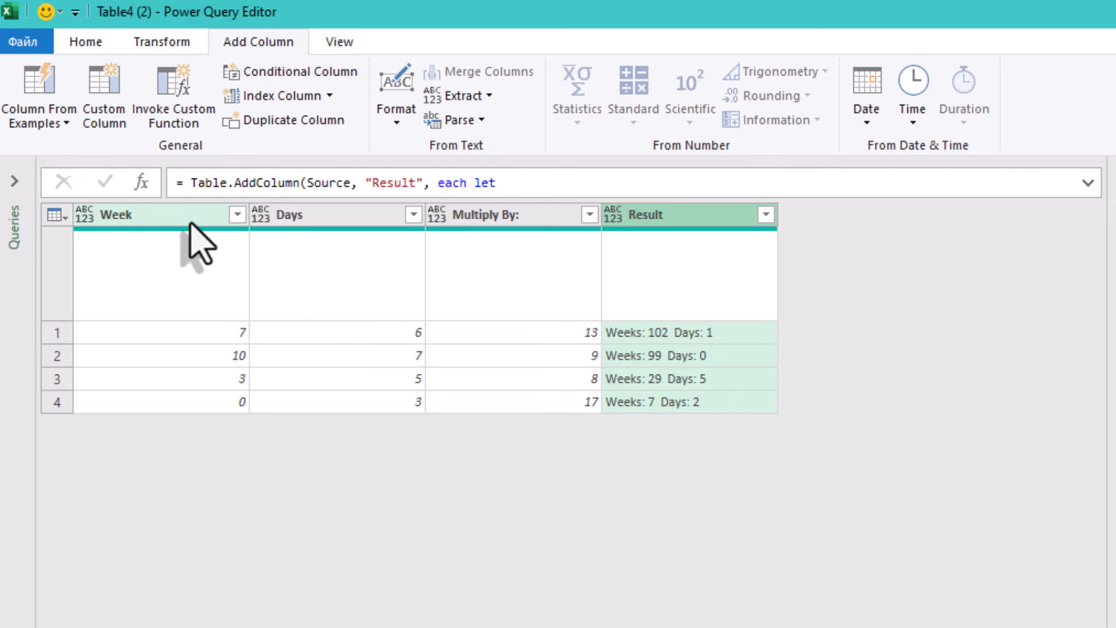
# - Expand the formula bar and append [[Result]] after the closing parenthesis of Table.AddColumn to keep only the Result column
pyautogui.click(1088, 182)
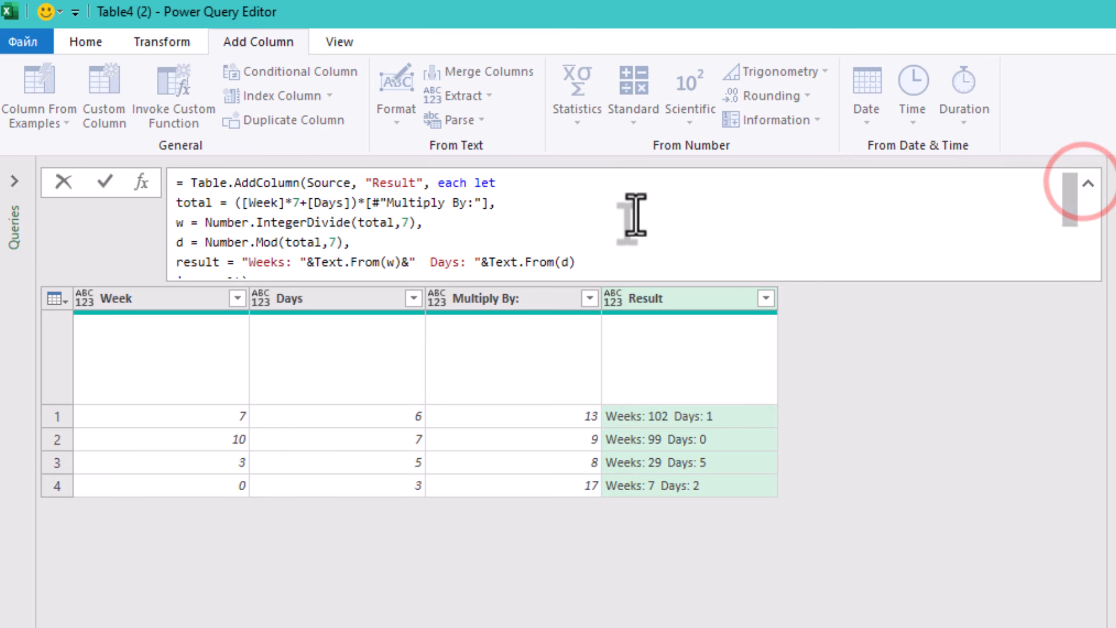
pyautogui.scroll(-2, 623, 211)
pyautogui.scroll(2, 496, 226)
pyautogui.scroll(-1, 338, 177)
pyautogui.scroll(-1, 328, 198)
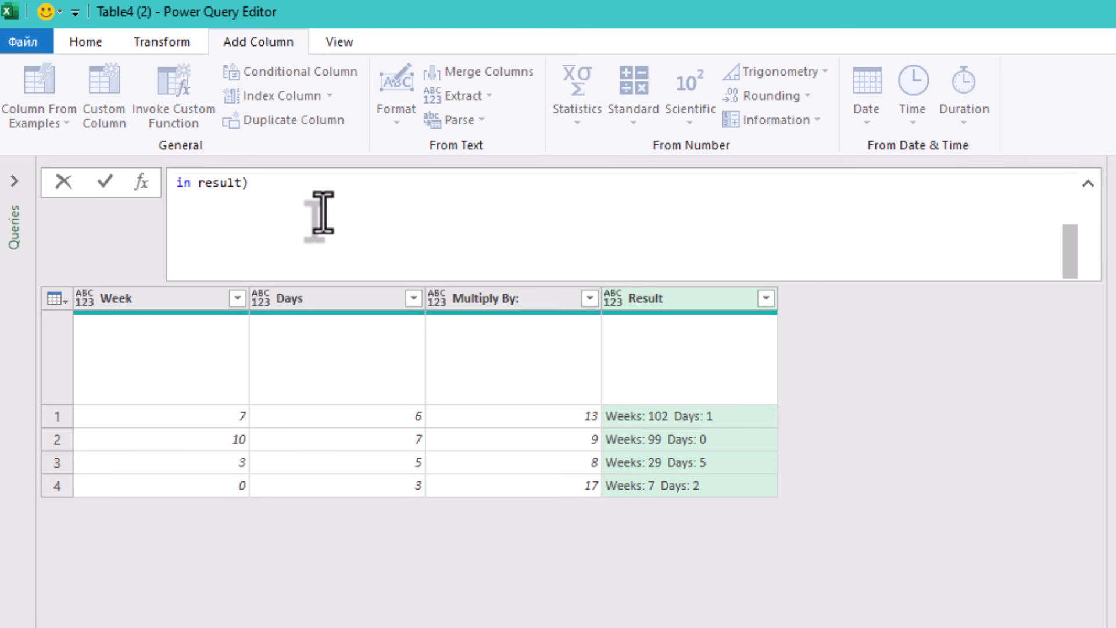
pyautogui.scroll(1, 315, 232)
pyautogui.click(323, 230)
pyautogui.write('[[')
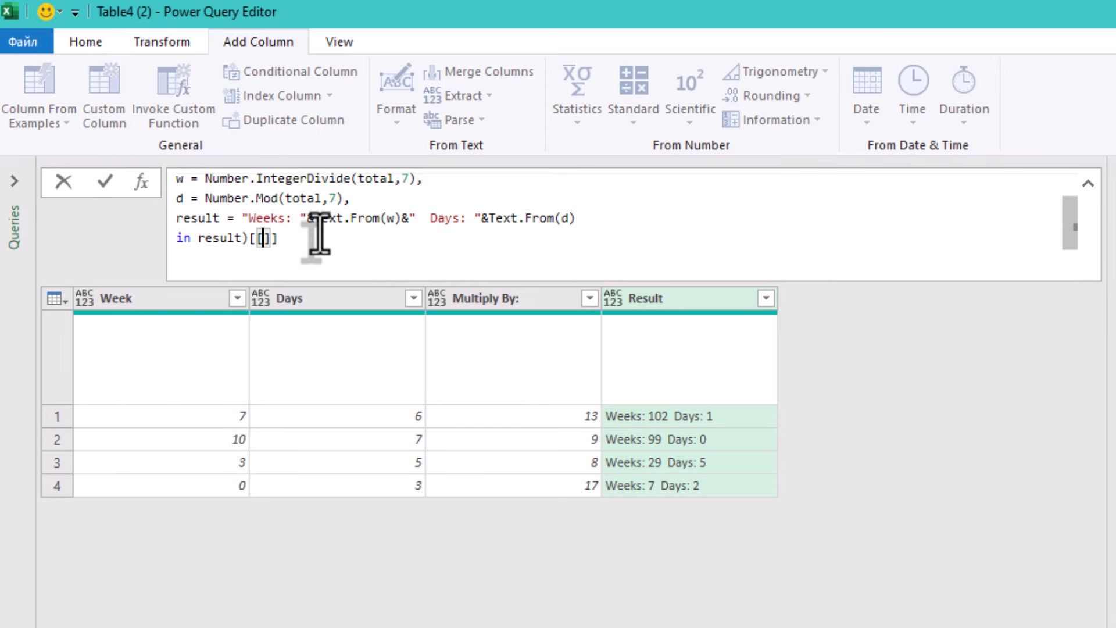
pyautogui.write('Result')
pyautogui.click(607, 492)
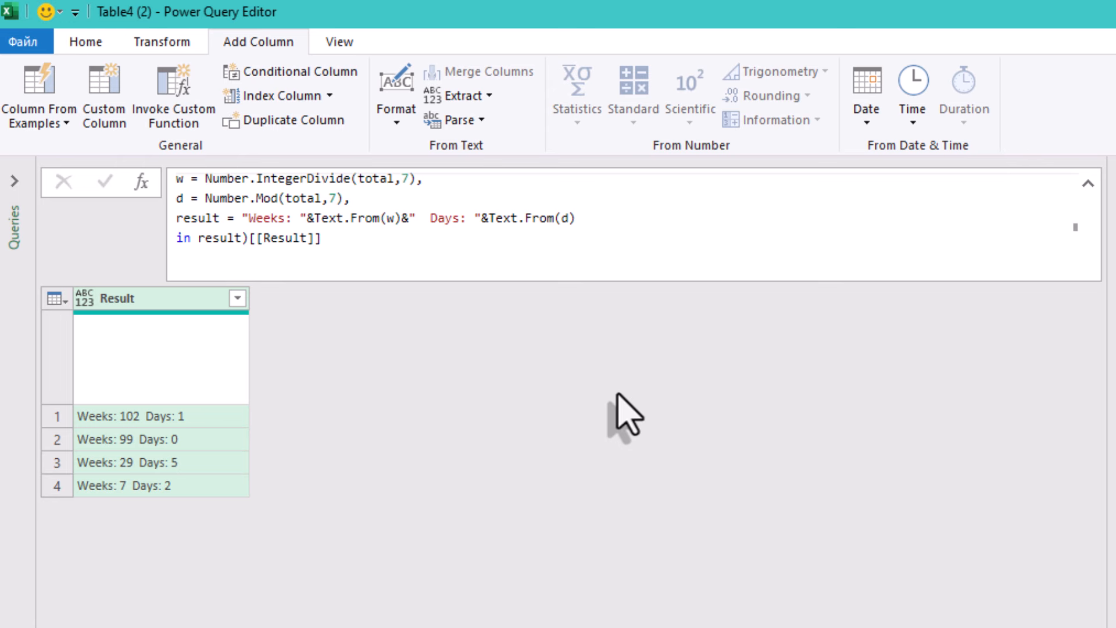
pyautogui.scroll(1, 649, 261)
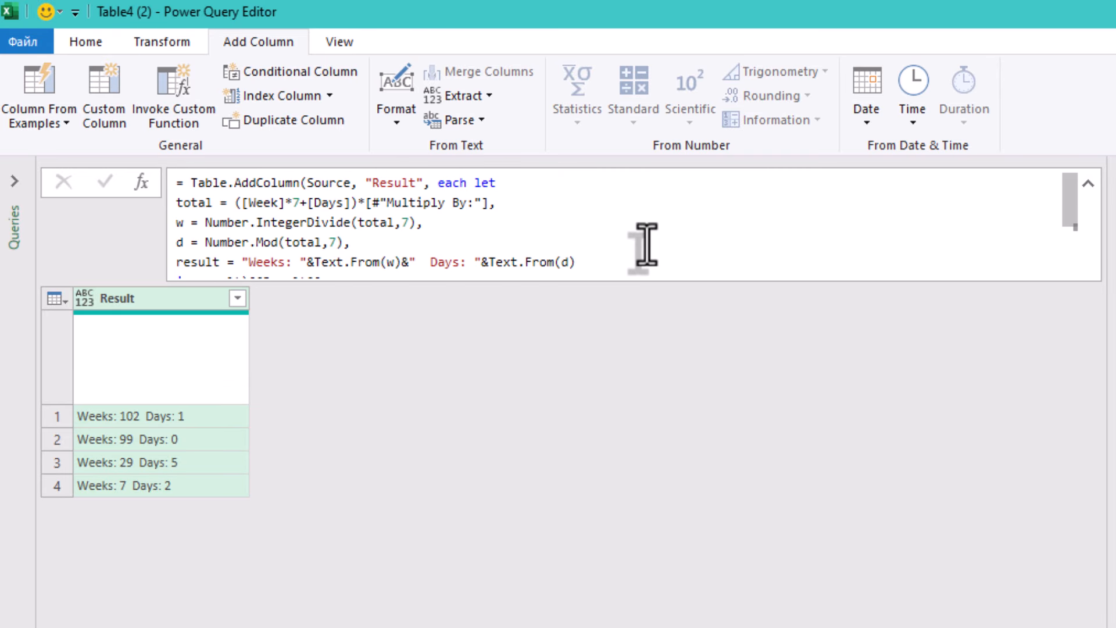
pyautogui.scroll(-1, 647, 244)
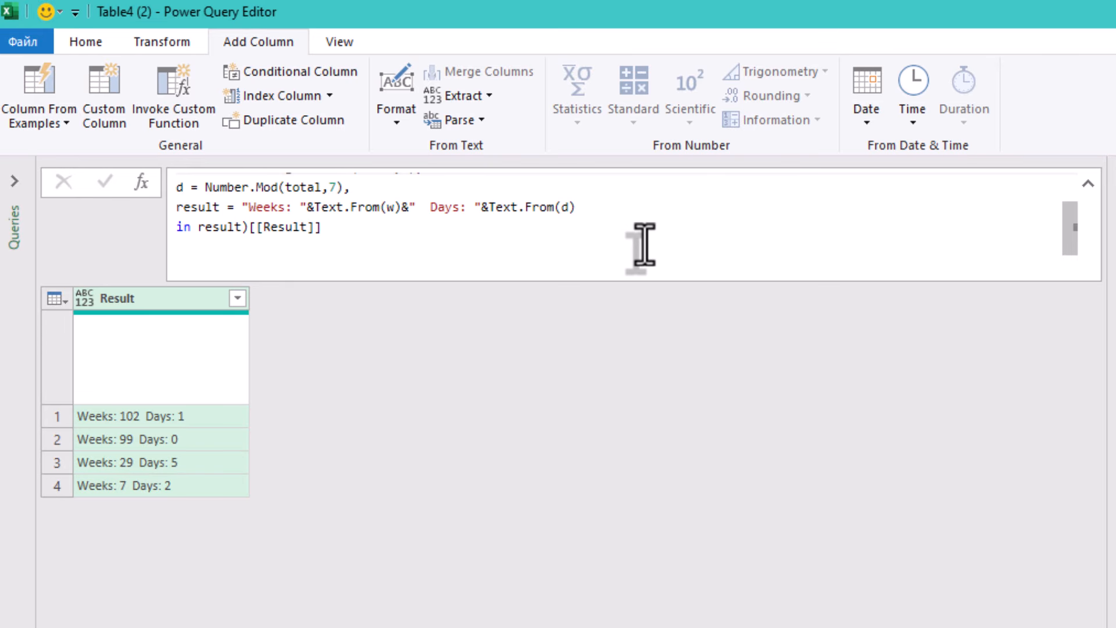
pyautogui.scroll(-1, 644, 245)
pyautogui.scroll(1, 642, 247)
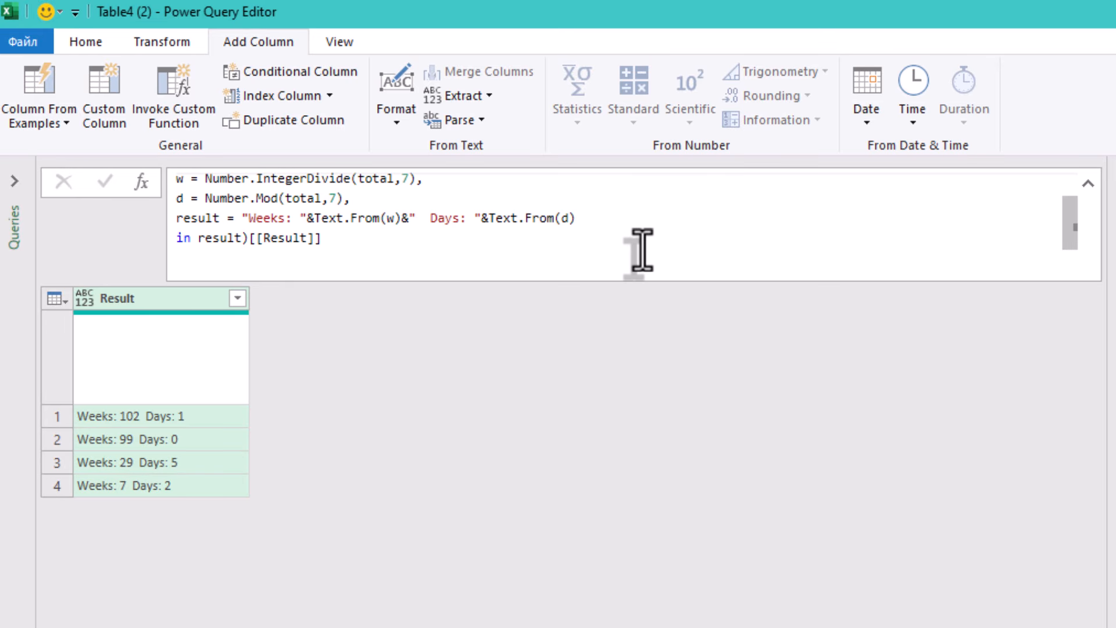
pyautogui.scroll(1, 642, 250)
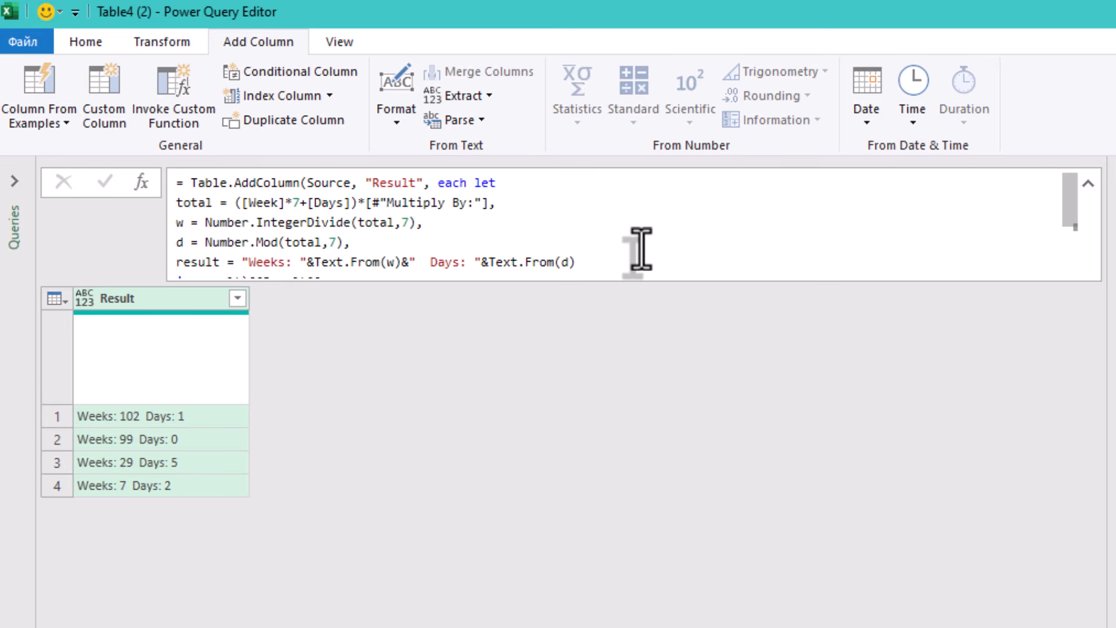